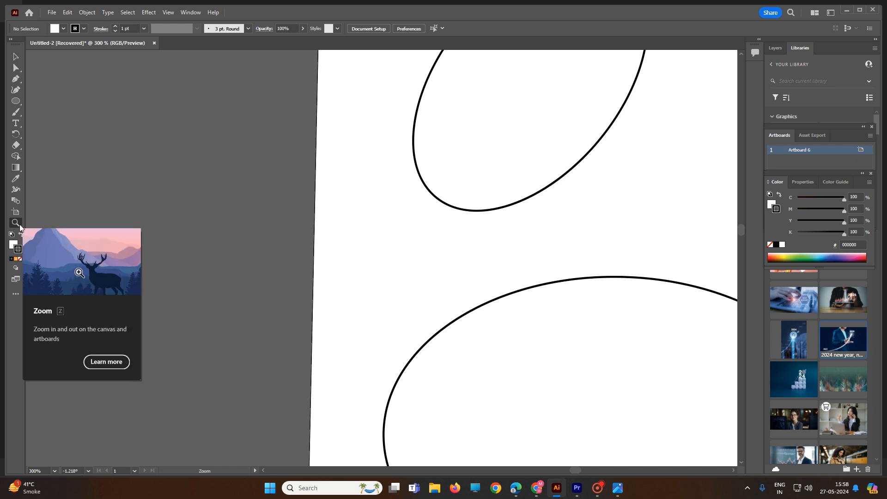
Magnify the artboard's left side to 1600% with the Zoom tool and zoom back out to 50%.
left_click(372, 251)
left_click_drag(372, 251, 372, 251)
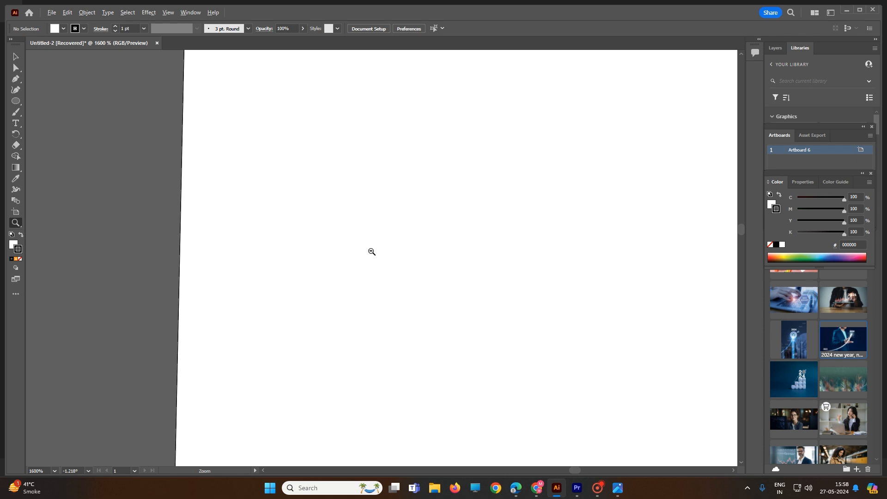
left_click_drag(371, 252, 372, 251)
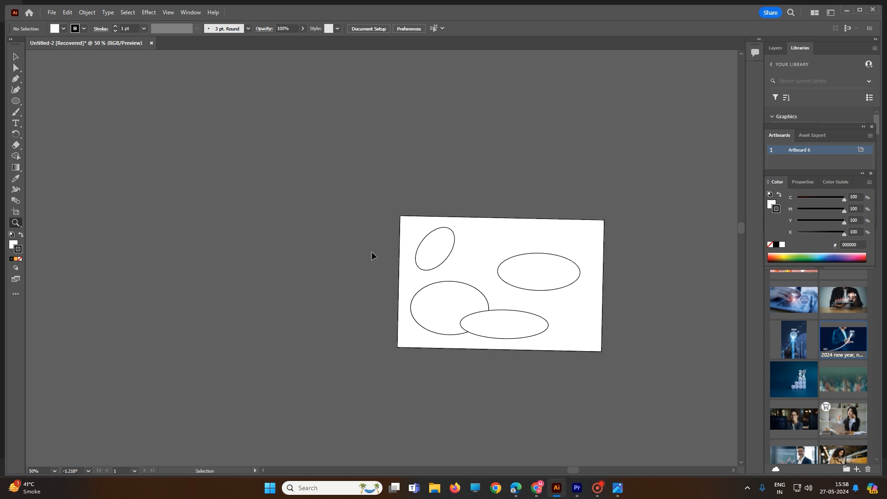
Zoom in stepwise to 300% around the tilted ellipse in the artboard's upper-left corner.
left_click(371, 251)
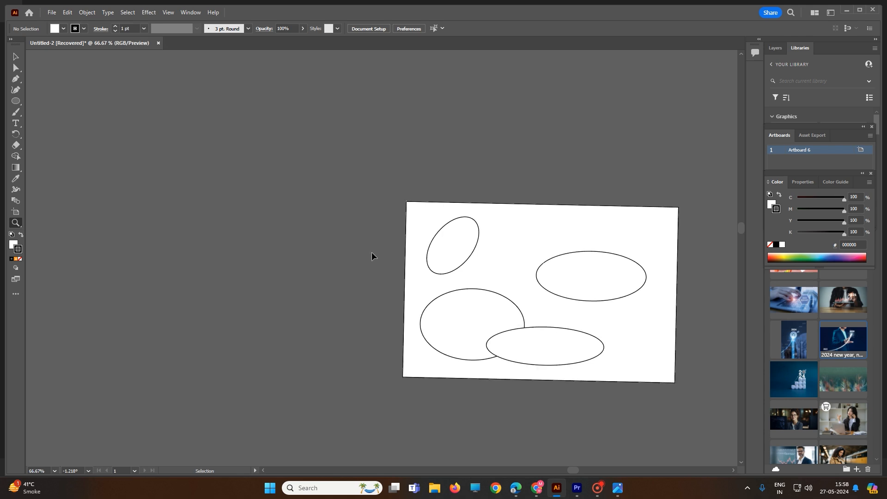
left_click(371, 252)
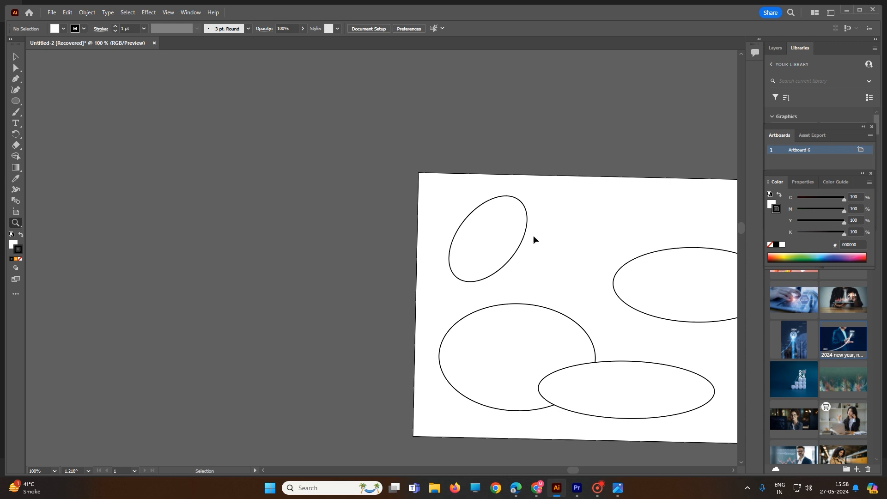
left_click(555, 239)
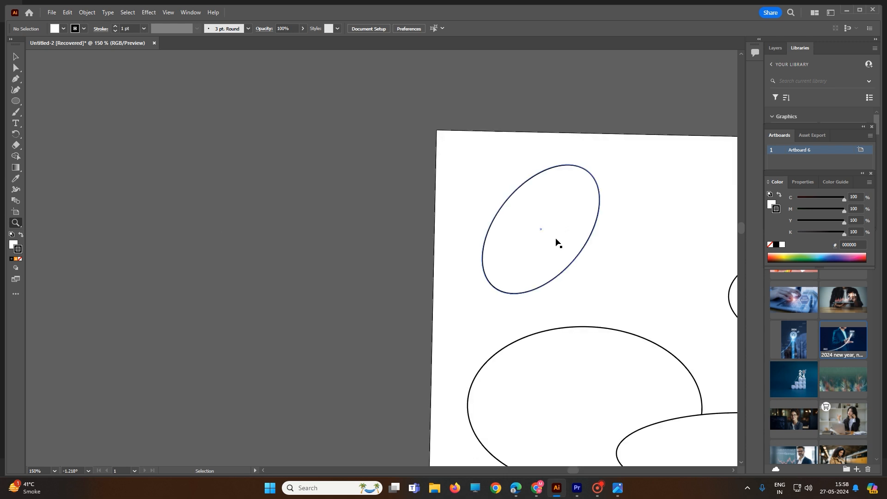
left_click(556, 239)
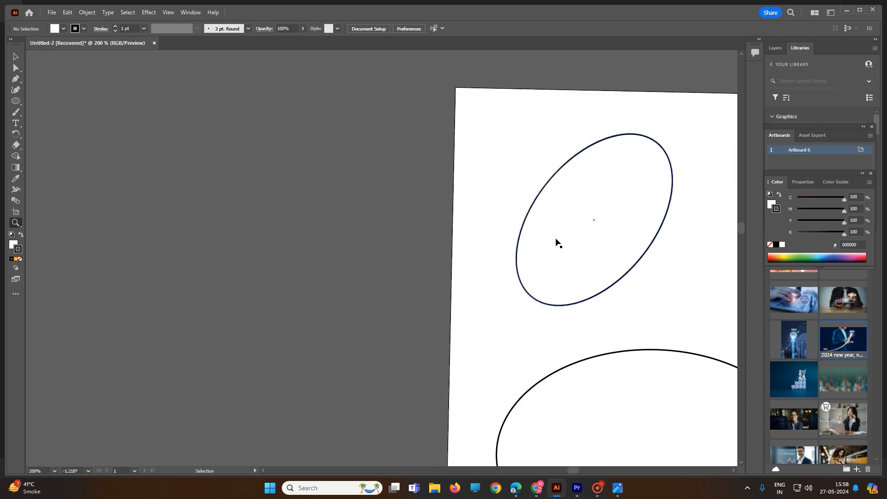
left_click(556, 240)
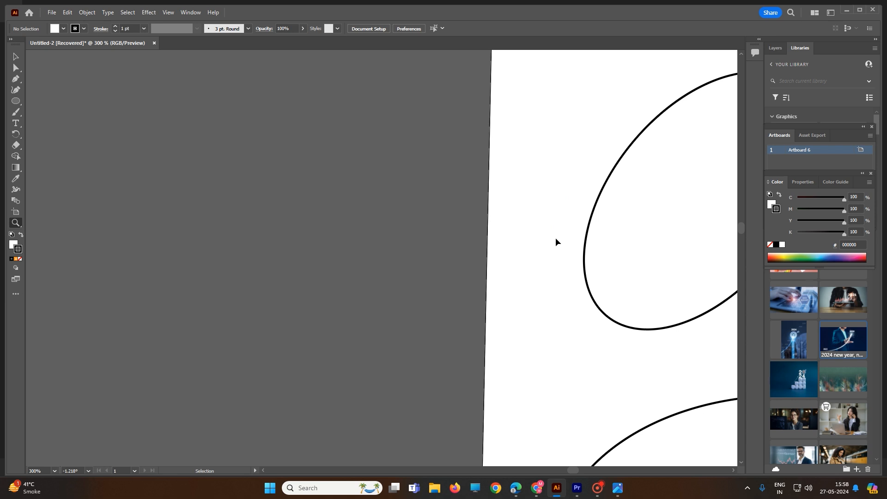
Zoom out stepwise to 33.33% until the whole artboard is in view.
left_click(555, 237, "alt")
left_click(555, 238, "alt")
left_click(555, 238, "alt")
left_click(555, 237, "alt")
left_click(555, 238, "alt")
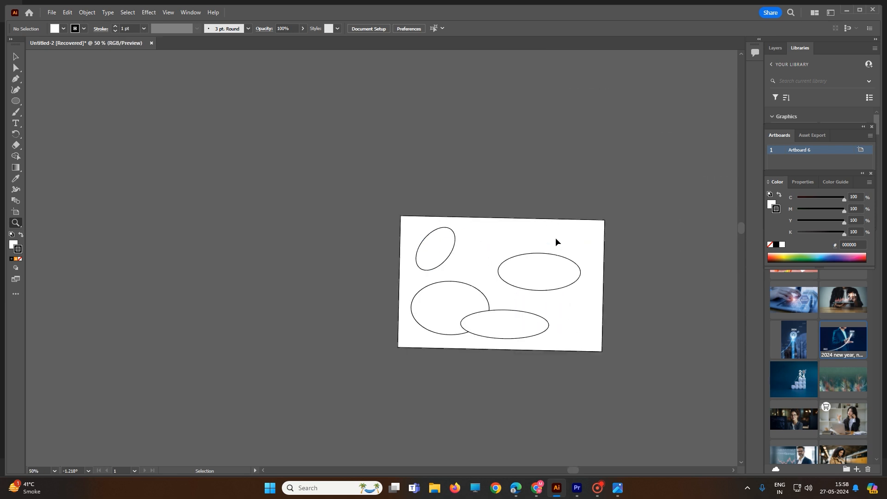
left_click(556, 239, "alt")
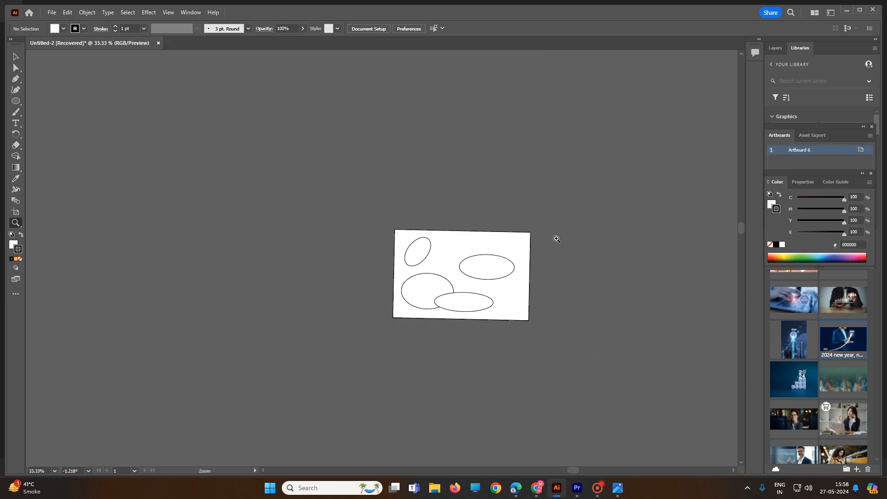
Zoom in and out repeatedly around the large lower-left ellipse, ending at 50% magnification.
left_click(434, 277)
left_click(434, 276)
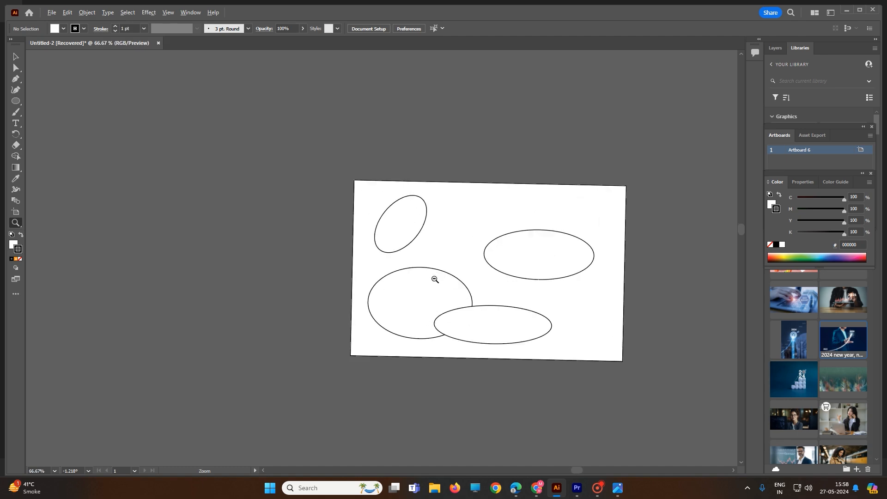
left_click(435, 277)
left_click(425, 276, "alt")
left_click(425, 276, "alt")
scroll(425, 276, "up", 3)
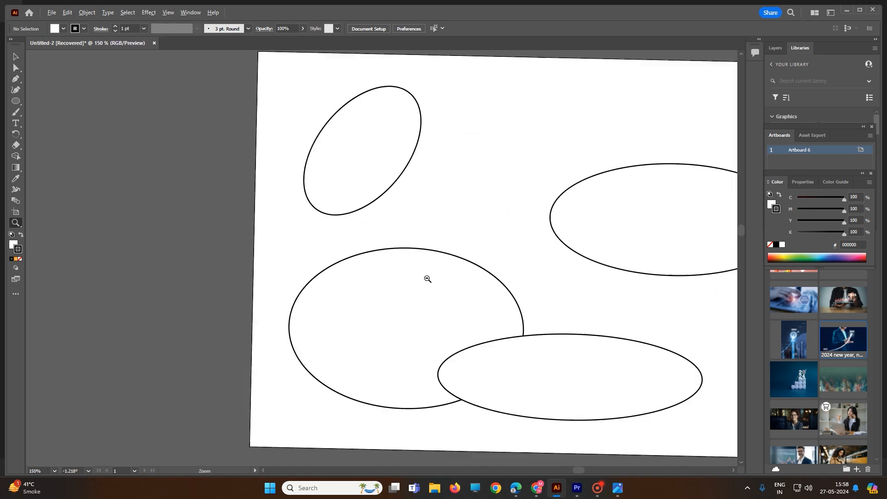
scroll(417, 280, "down", 3)
scroll(417, 281, "up", 4)
scroll(418, 281, "down", 4)
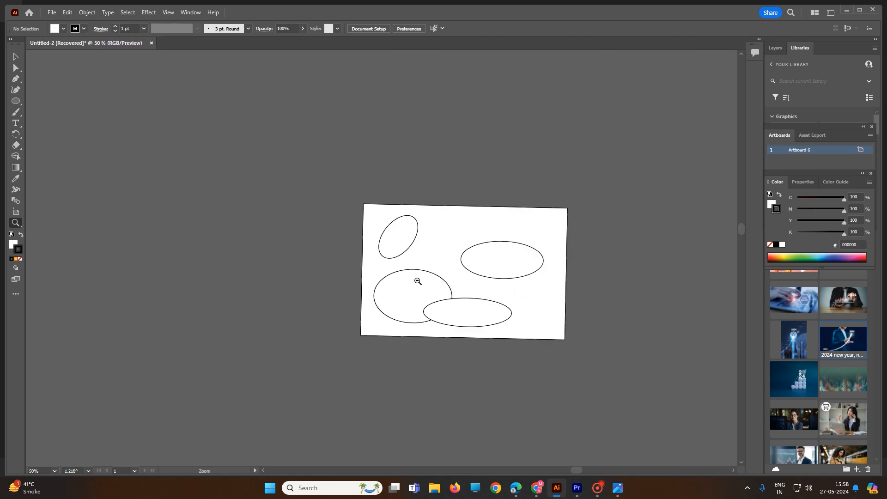
scroll(412, 283, "up", 3)
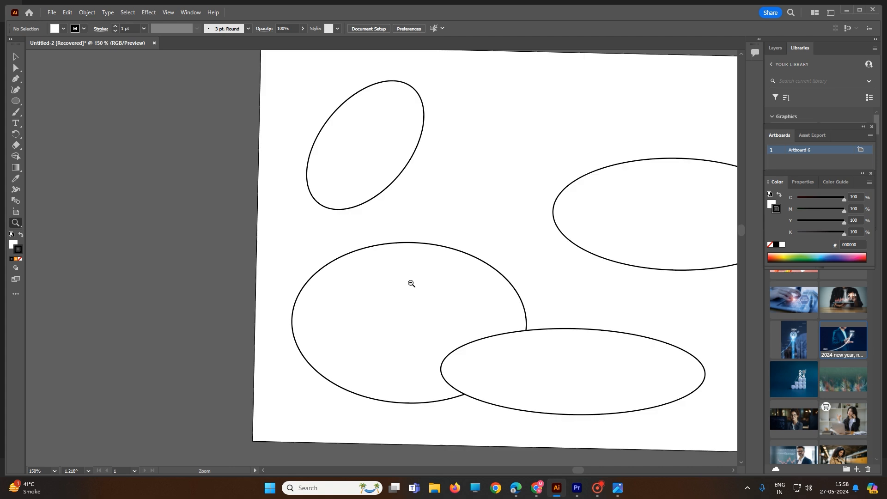
scroll(409, 283, "down", 3)
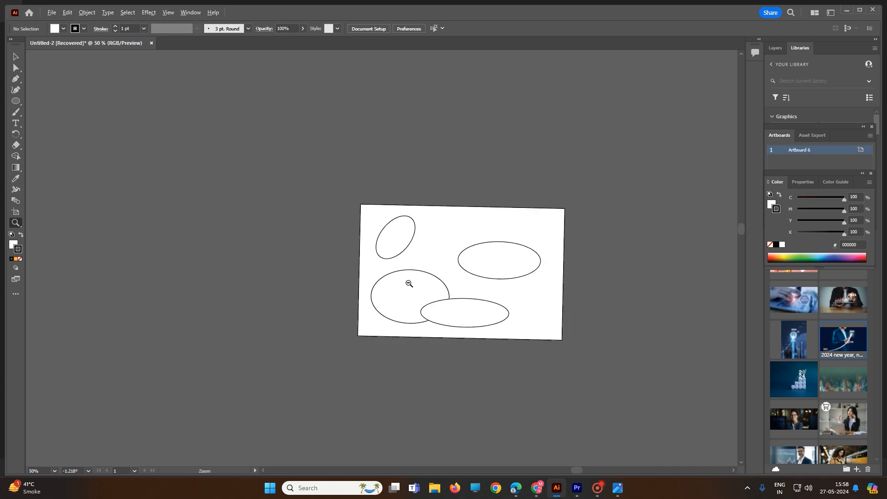
Pan the canvas with the Hand tool to bring the artboard to a different place in view.
left_click(16, 223)
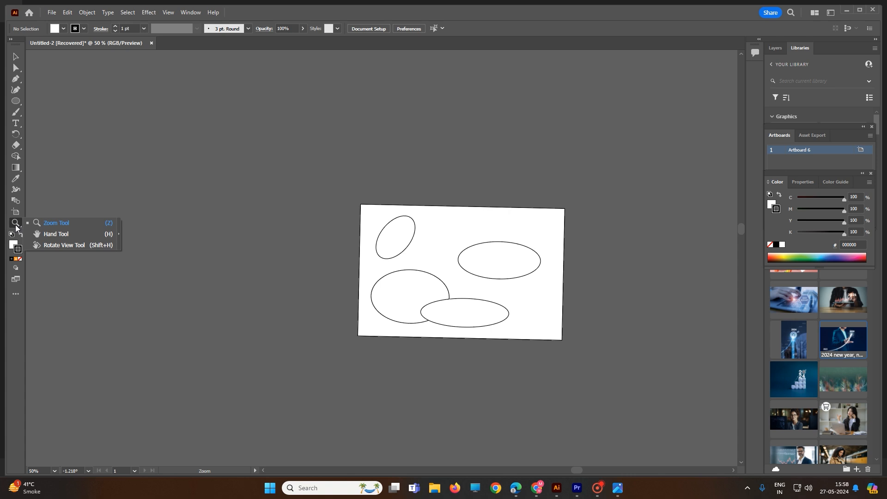
left_click(55, 234)
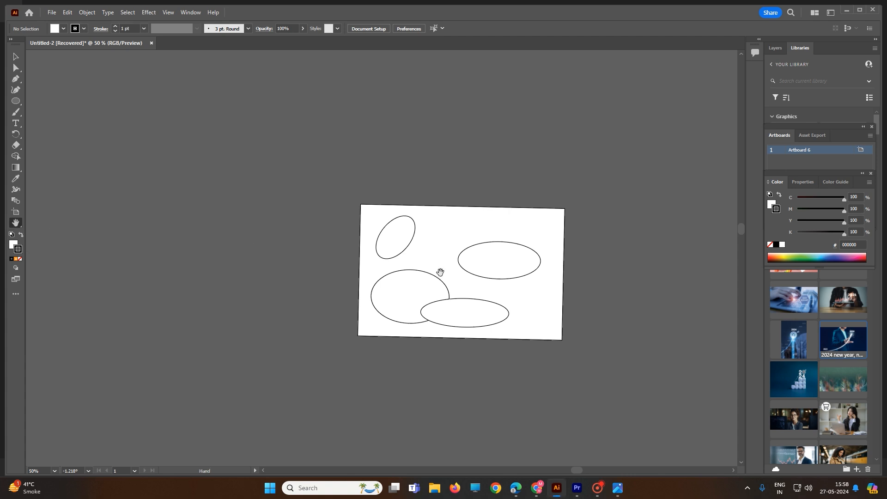
left_click_drag(439, 259, 251, 283)
left_click_drag(481, 141, 530, 230)
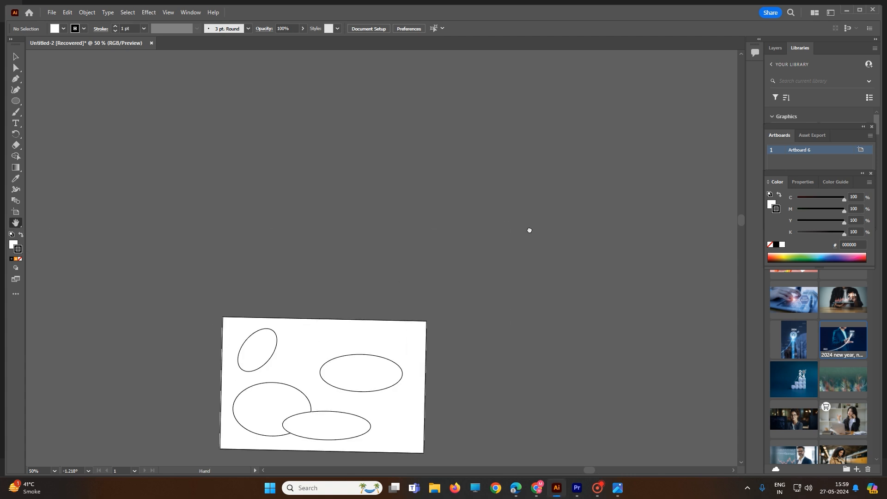
scroll(530, 230, "down", 3)
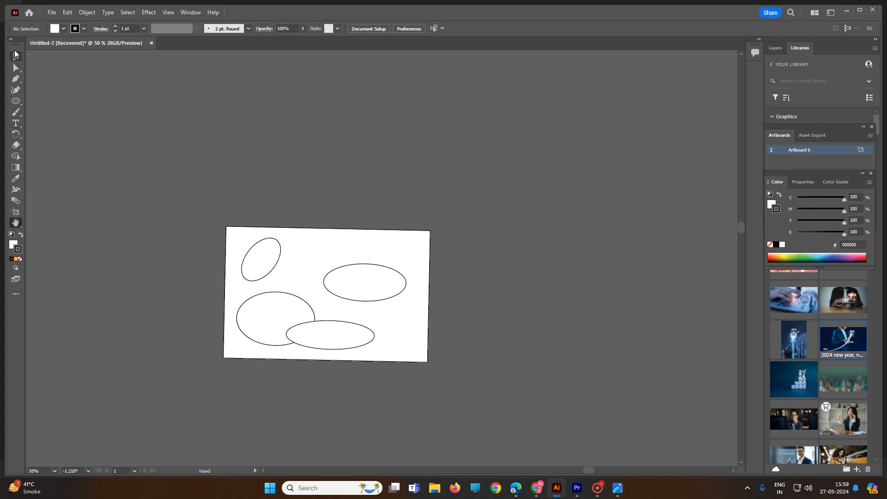
Move the ellipse on the artboard's right side to the empty canvas beyond the artboard's upper-right corner.
left_click(16, 56)
left_click_drag(333, 253, 439, 314)
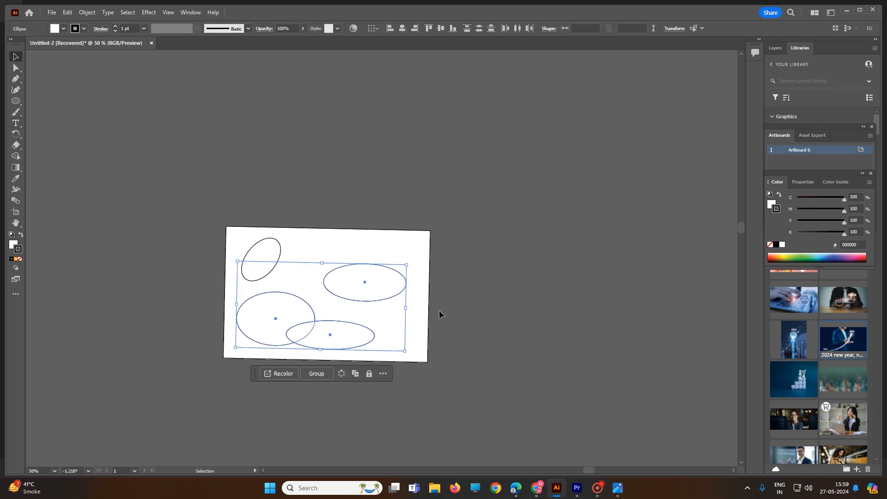
left_click(416, 312)
left_click(387, 300)
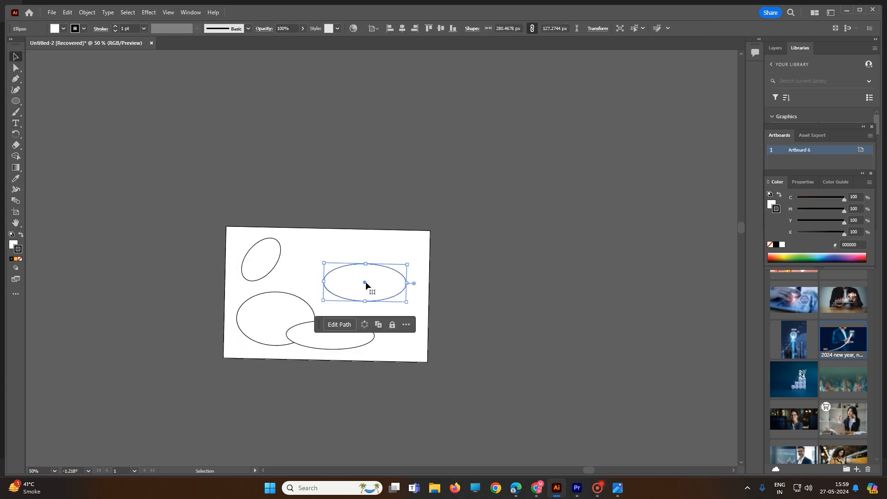
left_click_drag(367, 283, 703, 50)
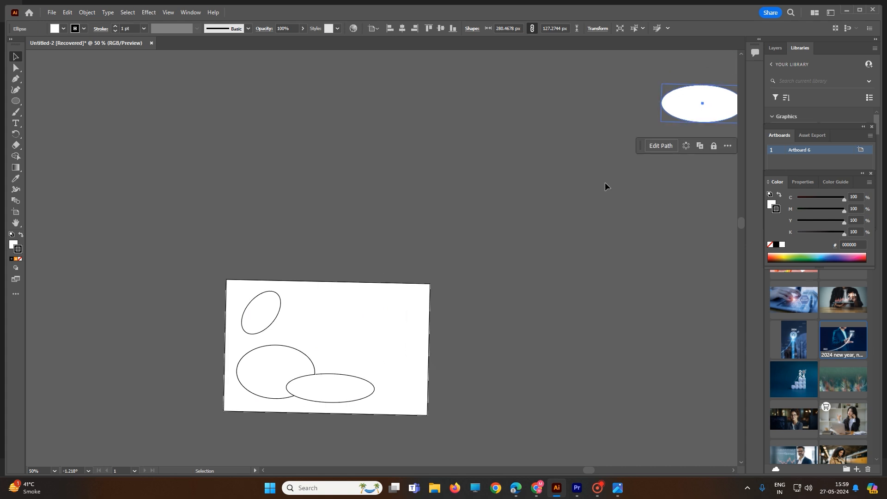
scroll(418, 272, "down", 2)
scroll(355, 292, "down", 2)
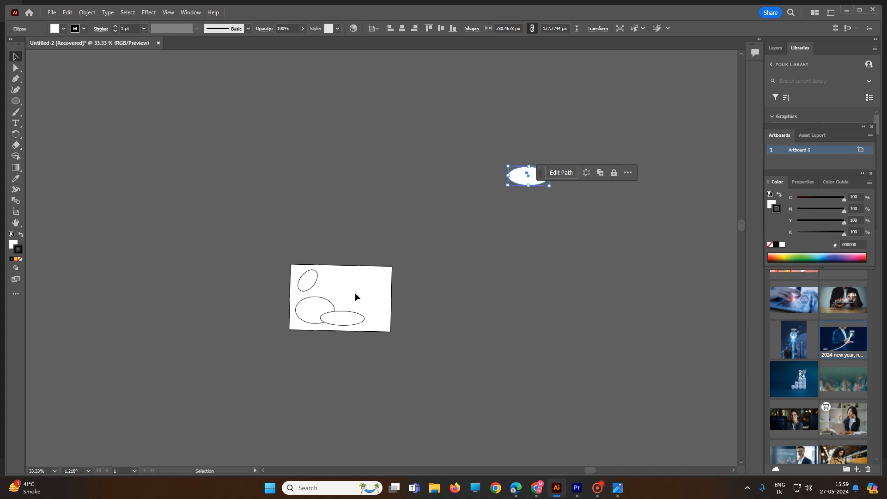
Pan at 100% zoom with the Hand tool from the artboard to the ellipse lying outside it.
scroll(349, 306, "up", 5)
scroll(367, 312, "down", 2)
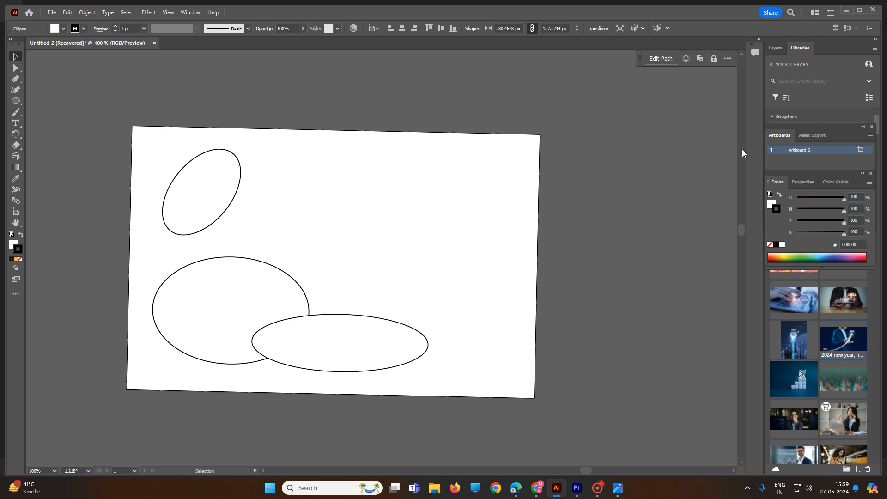
mouse_move(743, 229)
left_mouse_down()
mouse_move(747, 205)
mouse_move(742, 231)
left_mouse_up()
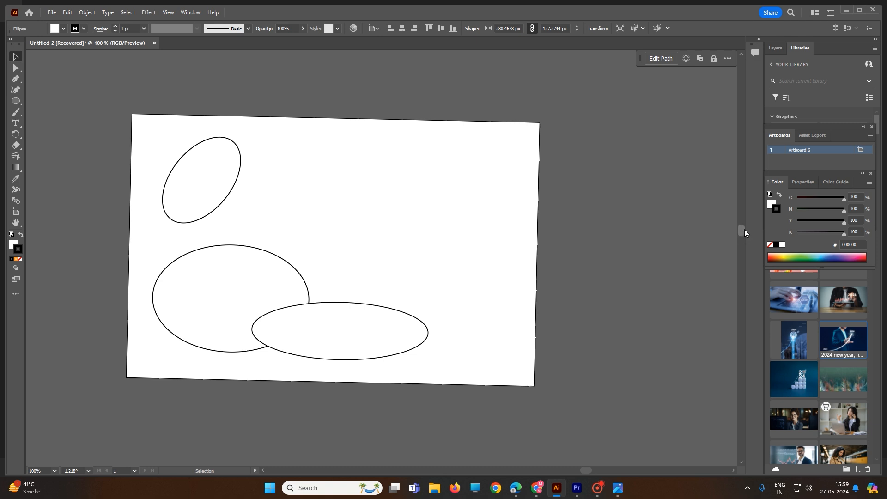
left_click(19, 224)
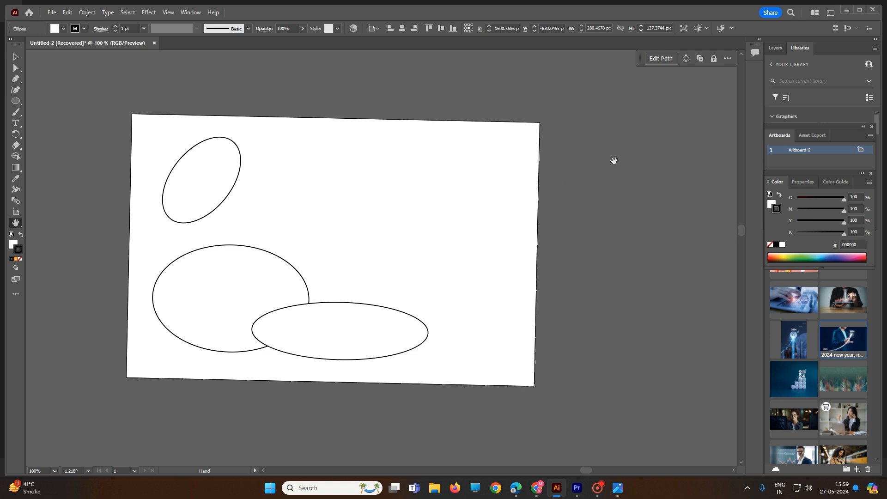
left_click_drag(614, 160, 440, 265)
left_click_drag(590, 143, 434, 264)
left_click_drag(638, 177, 408, 279)
mouse_move(521, 141)
left_mouse_down()
mouse_move(506, 244)
mouse_move(625, 212)
mouse_move(462, 293)
mouse_move(410, 383)
mouse_move(461, 240)
mouse_move(535, 214)
mouse_move(426, 267)
left_mouse_up()
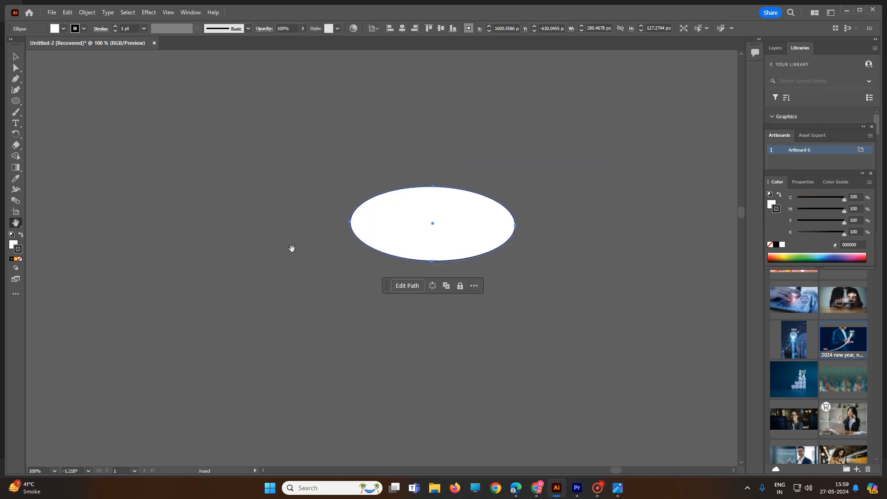
Zoom out to 16.67% and pan so the artboard and the outlying ellipse are both in view.
scroll(296, 248, "down", 2)
scroll(326, 244, "down", 5)
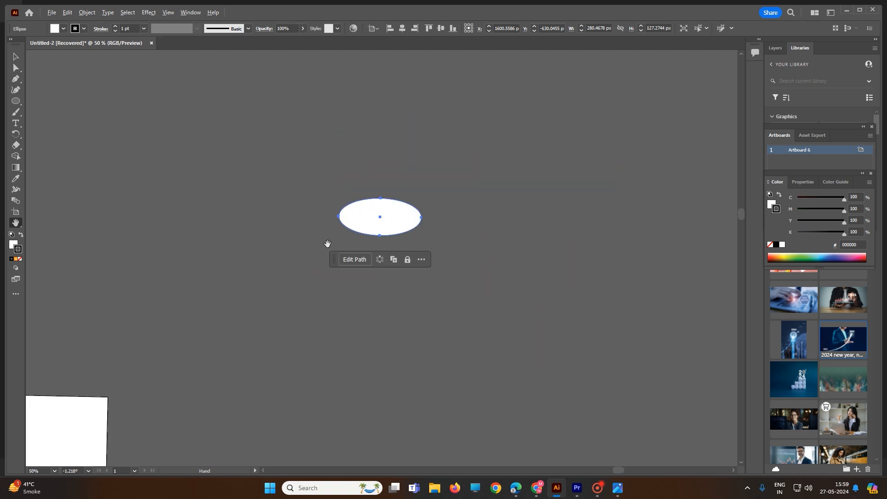
left_click_drag(366, 243, 420, 249)
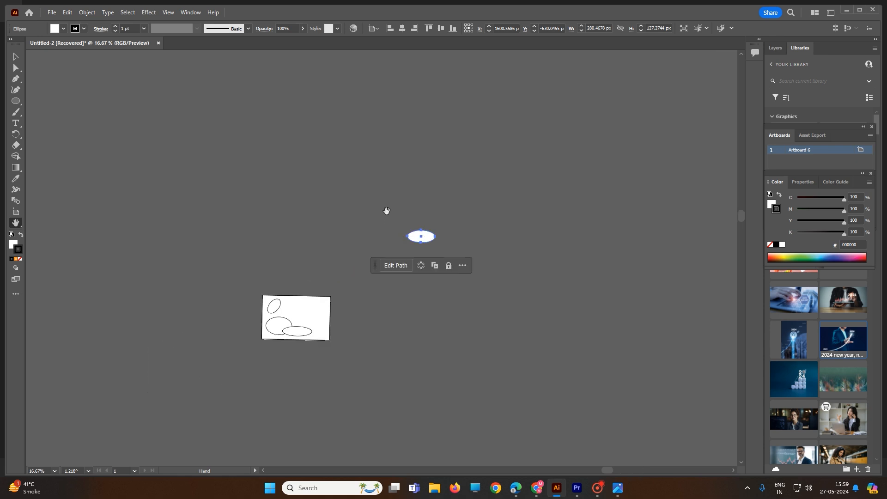
Turn the canvas with the Rotate View tool to a view angle of about 10.7° at 66.67% zoom.
left_click(21, 223)
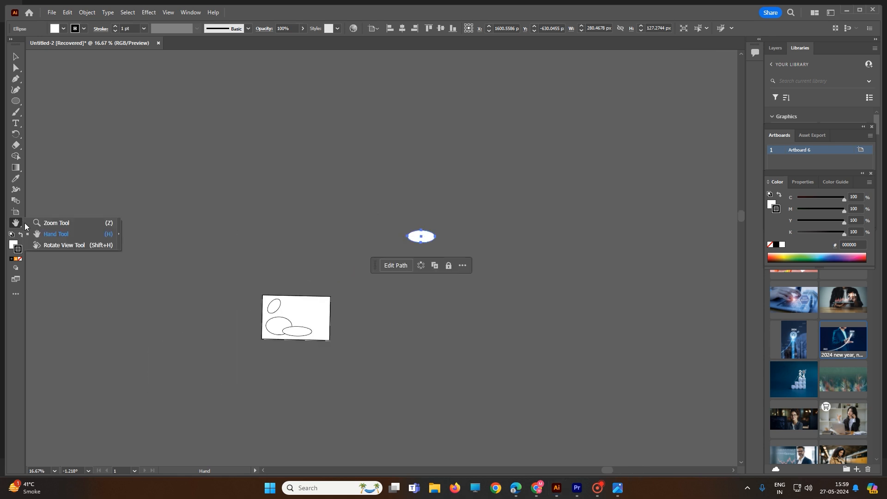
left_click(61, 244)
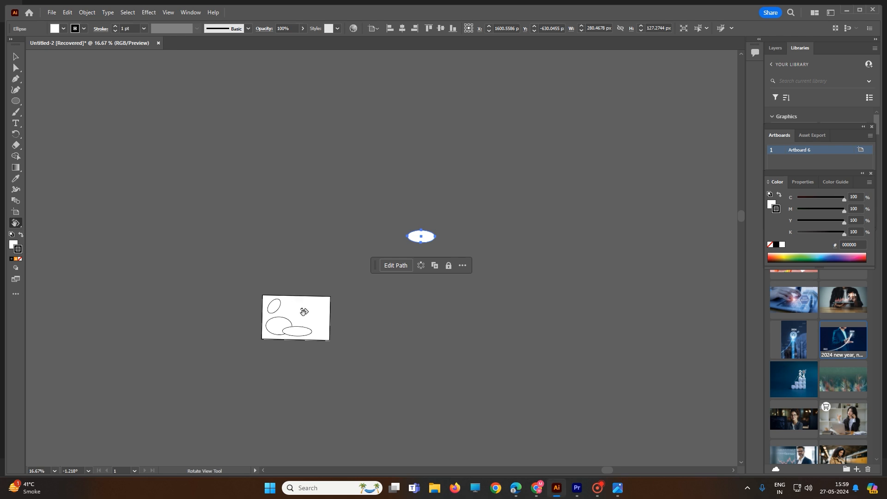
left_click_drag(318, 307, 448, 231)
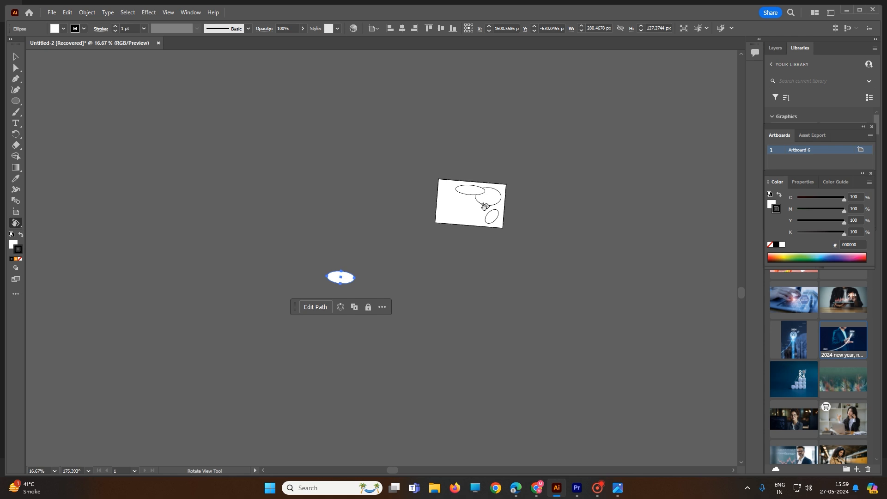
left_click_drag(484, 206, 293, 353)
scroll(293, 353, "up", 4)
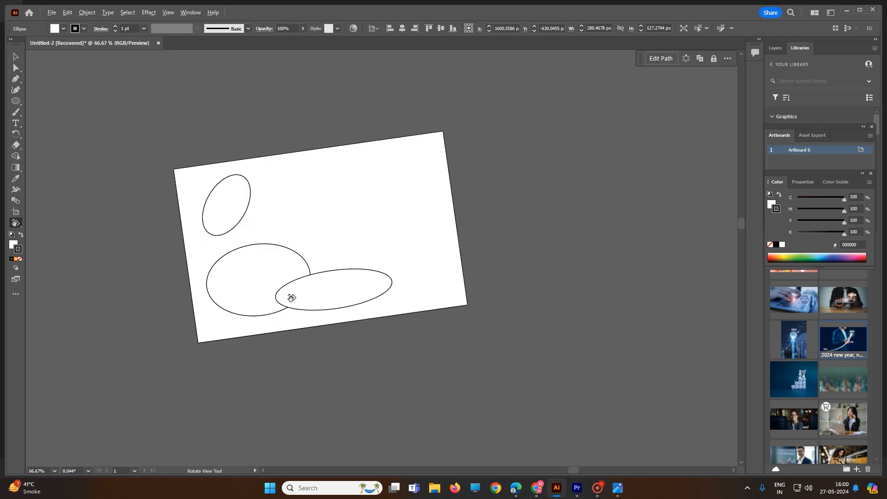
left_click_drag(380, 210, 396, 160)
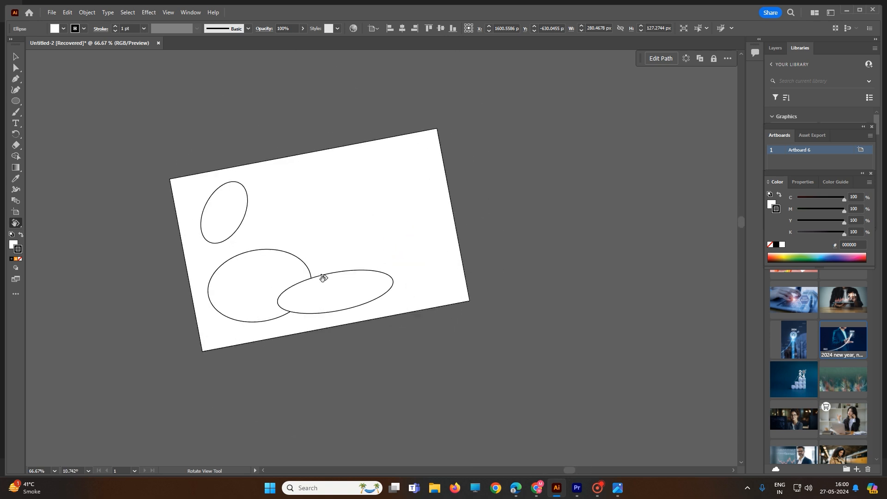
Select the flat ellipse that overlaps the large ellipse in the lower part of the artboard.
left_click(15, 57)
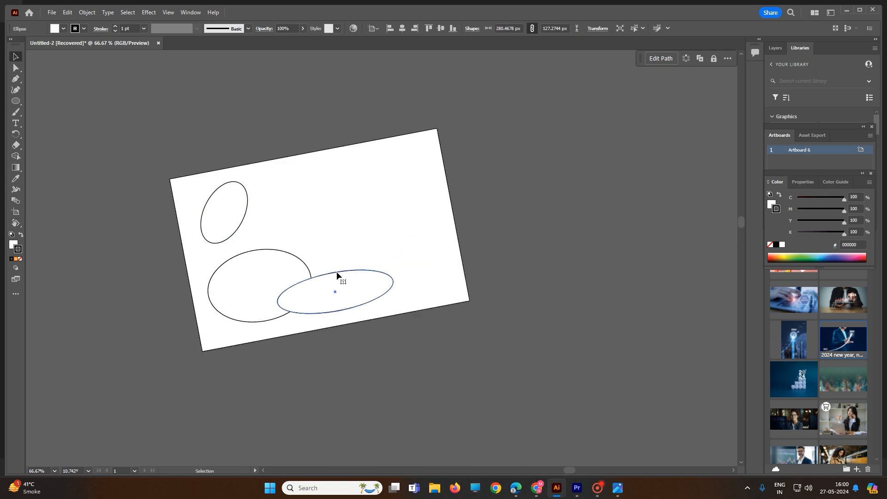
left_click(337, 272)
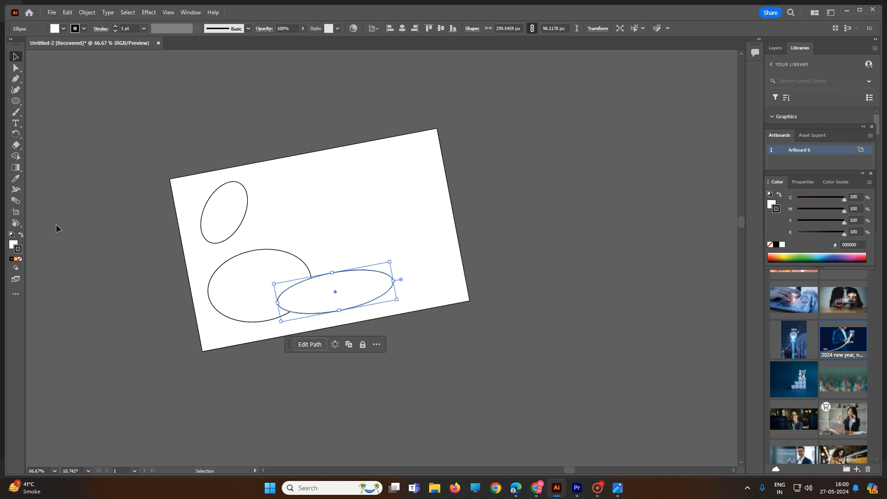
Bring the canvas view to about -1.2° with Rotate View, and tilt the selected flat ellipse a few degrees counterclockwise with the Rotate tool.
key("shift+h")
left_click_drag(362, 280, 354, 301)
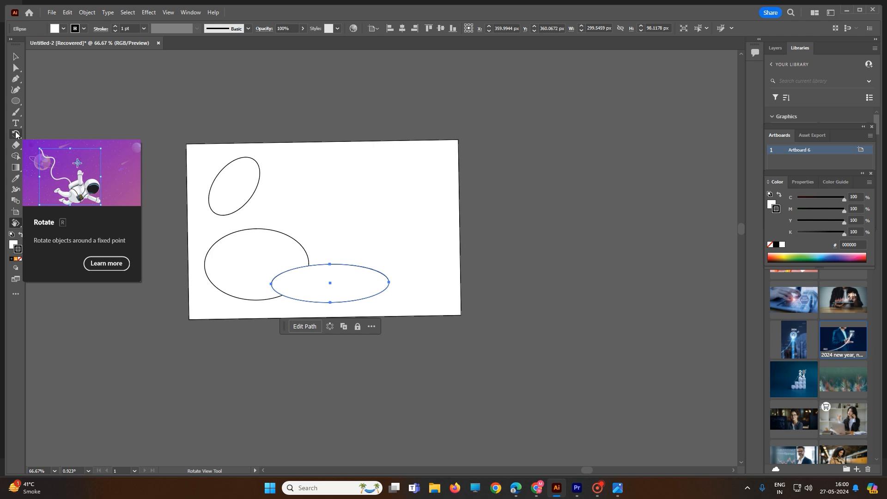
left_click(16, 134)
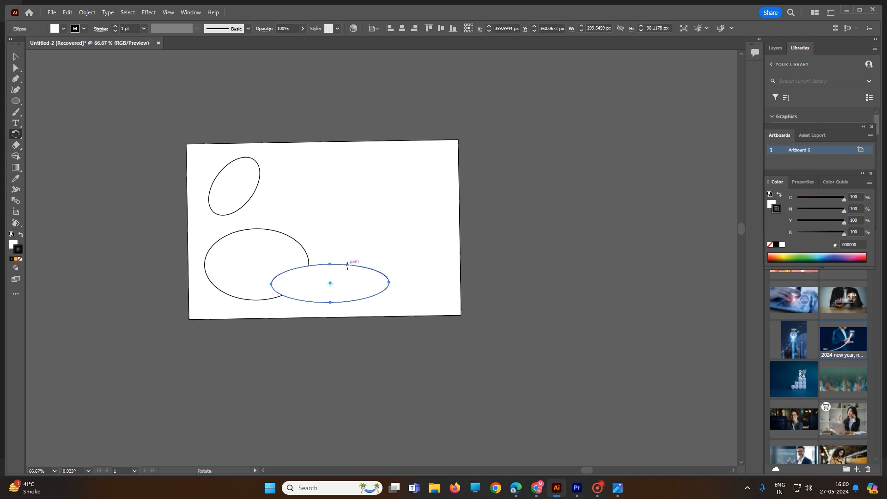
mouse_move(348, 265)
left_mouse_down()
mouse_move(352, 279)
mouse_move(287, 277)
mouse_move(382, 301)
mouse_move(311, 229)
mouse_move(351, 258)
left_mouse_up()
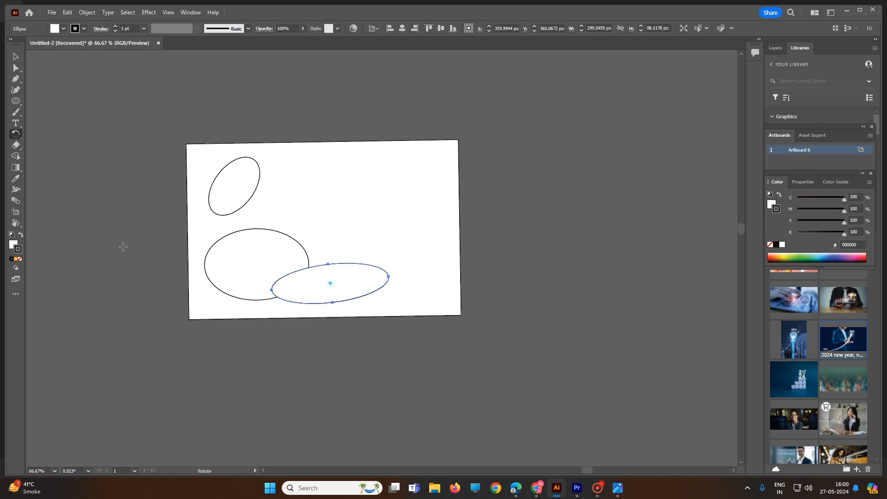
left_click(15, 224)
mouse_move(379, 207)
left_mouse_down()
mouse_move(303, 304)
mouse_move(267, 192)
mouse_move(426, 274)
mouse_move(278, 246)
mouse_move(436, 192)
mouse_move(410, 299)
mouse_move(333, 291)
mouse_move(396, 222)
mouse_move(374, 199)
mouse_move(380, 205)
left_mouse_up()
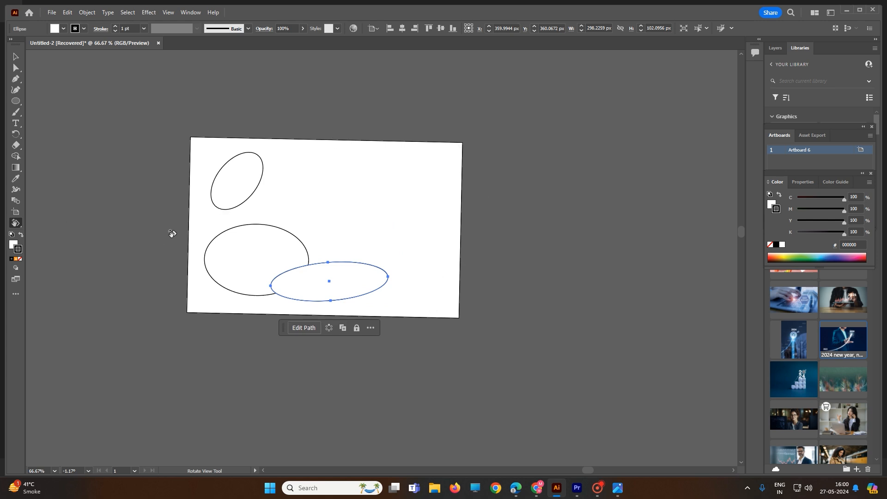
Draw three ellipses: one beside the tilted ellipse, one about 231 × 168 px crossing the artboard's right edge, and one about 150 × 139 px below it.
left_click(15, 101)
left_click_drag(299, 149, 351, 205)
left_click_drag(393, 151, 483, 218)
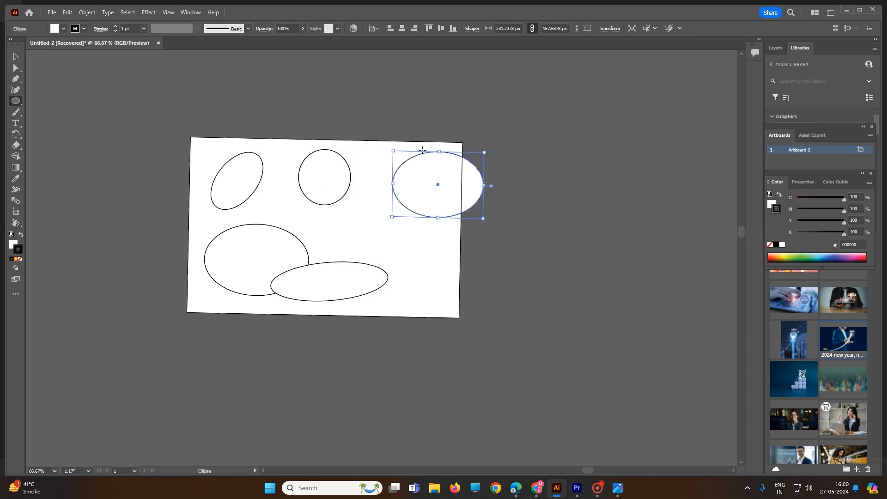
left_click_drag(380, 220, 440, 276)
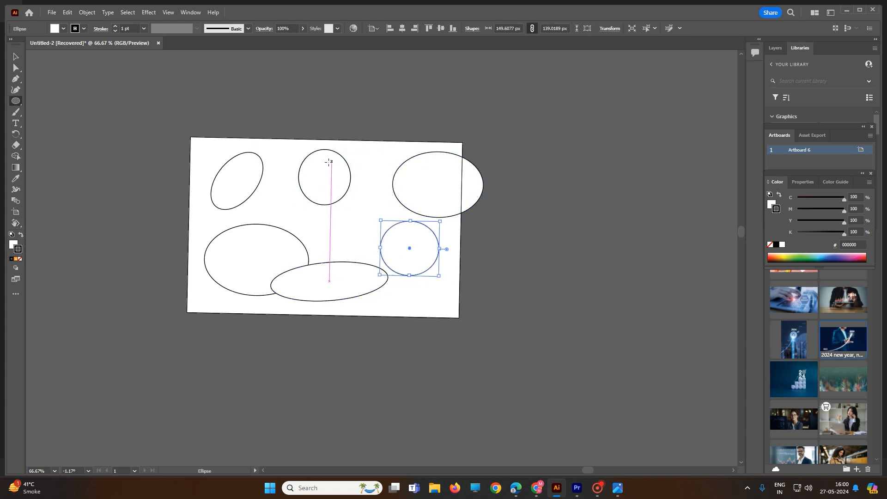
Enlarge the artboard to about 919 × 608 px with the Artboard tool by extending its right and bottom edges.
left_click(15, 214)
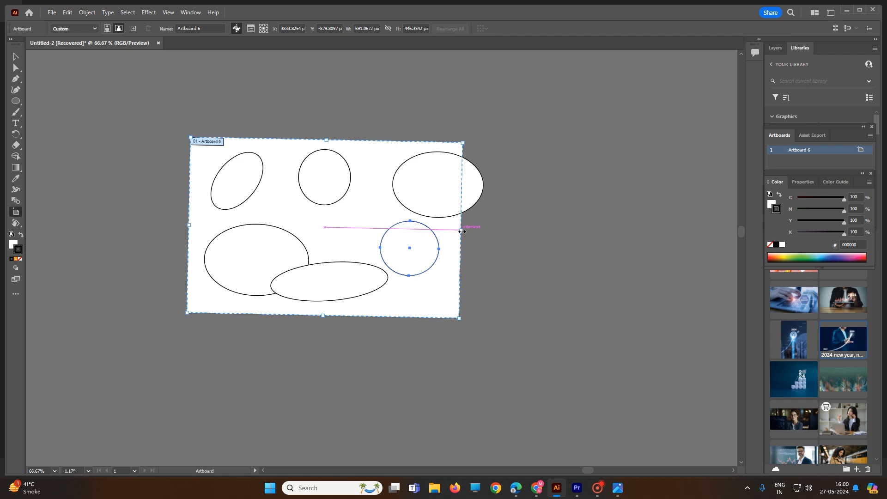
left_click_drag(470, 233, 552, 232)
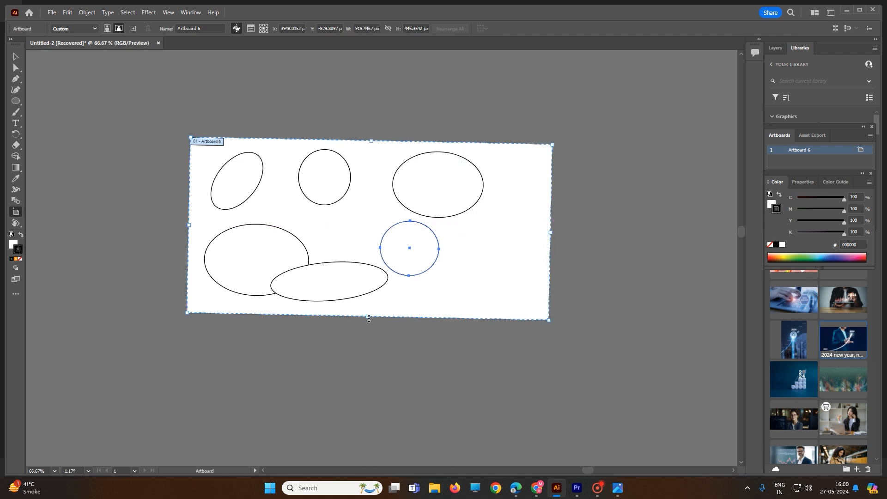
left_click_drag(369, 317, 367, 381)
Add a second artboard, narrowed to about 303 × 602 px, and a third about 809 × 570 px to the right of the first.
left_click_drag(584, 147, 725, 388)
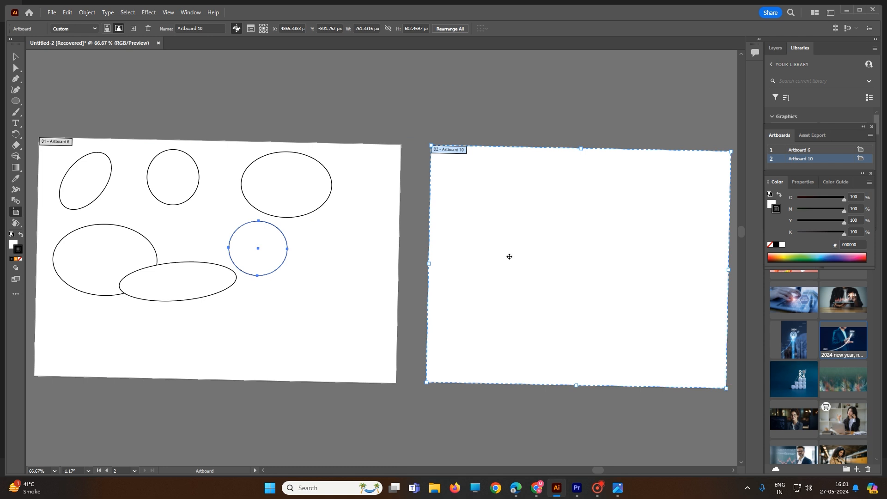
left_click_drag(729, 270, 548, 266)
left_click_drag(580, 148, 679, 379)
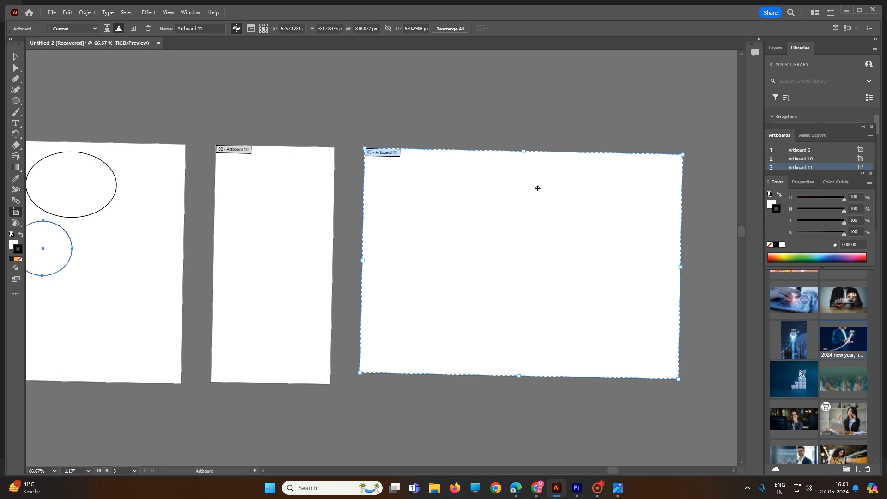
Delete the two added artboards, keeping only Artboard 6.
key("Delete")
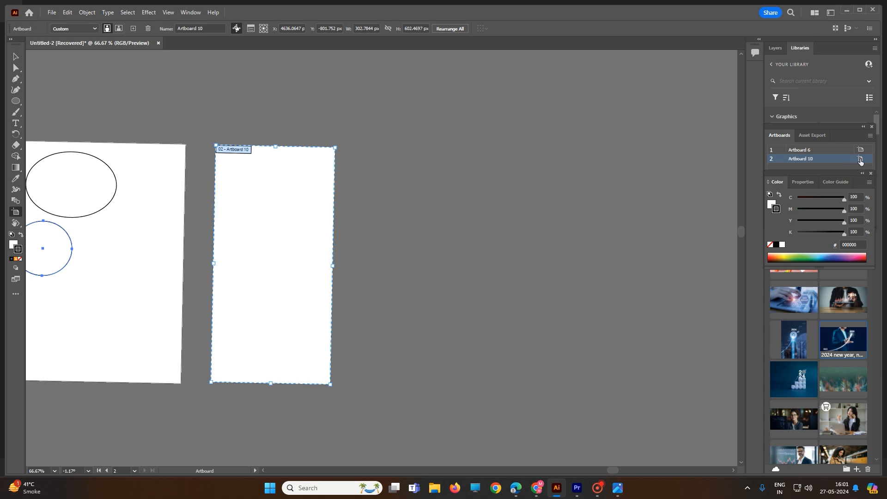
left_click(839, 160)
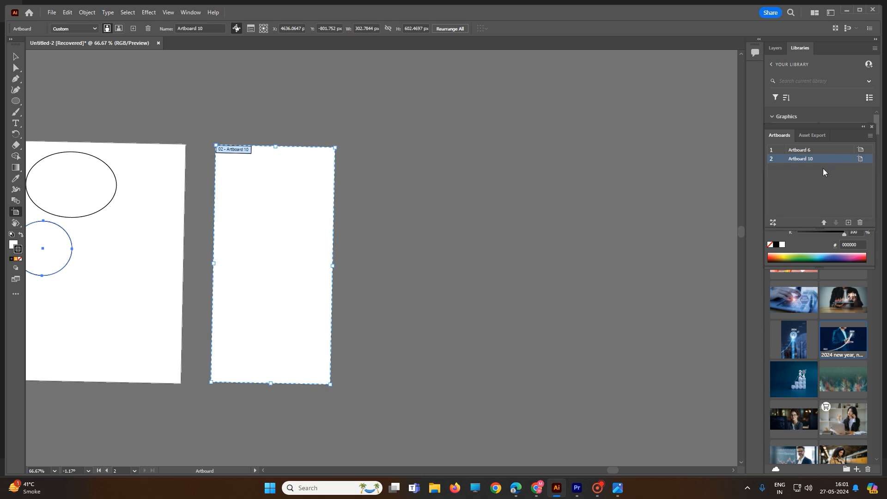
left_click(859, 222)
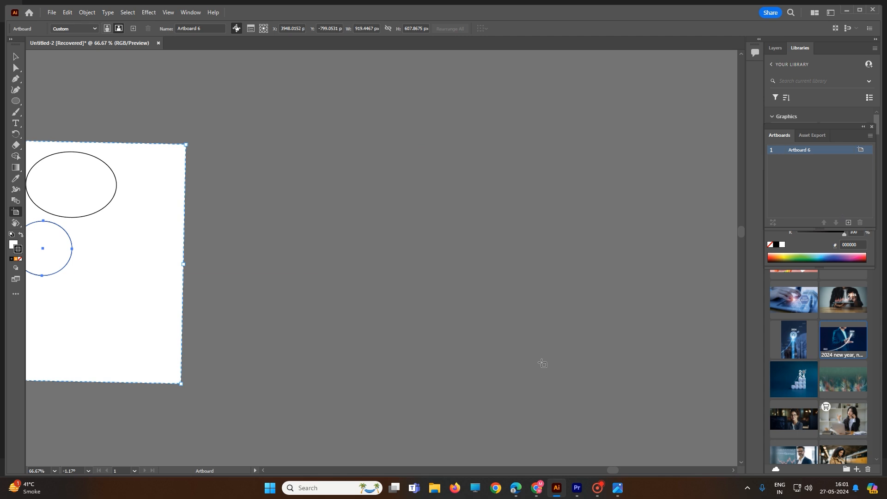
Delete the stray ellipse lying outside the artboard.
scroll(352, 271, "down", 4)
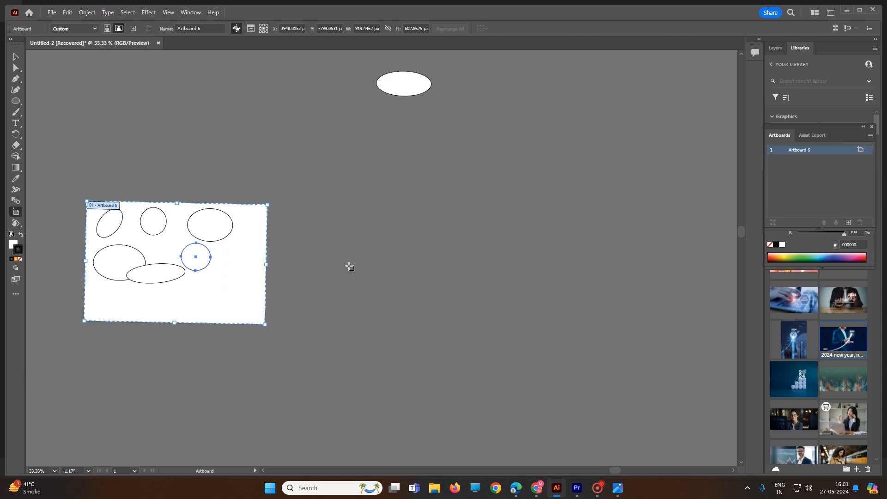
left_click(15, 57)
left_click_drag(316, 112, 460, 232)
key("Delete")
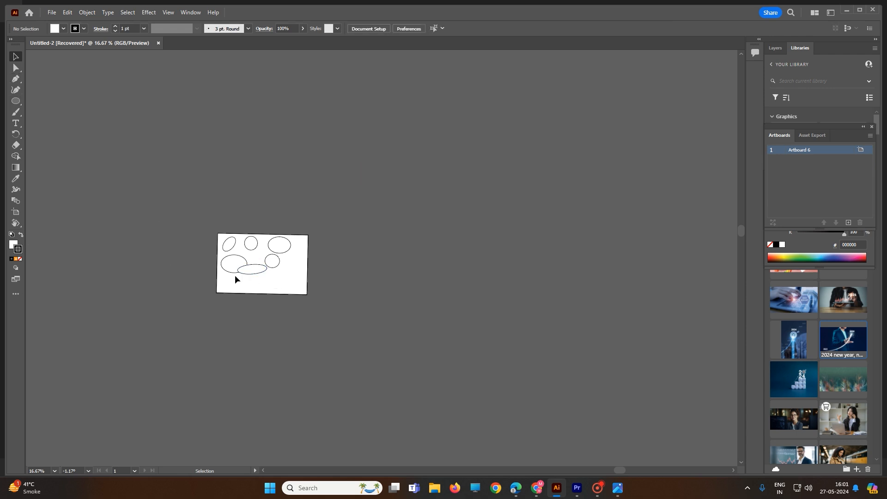
Move the round ellipse below the upper-right ellipse to the lower-right area of the artboard.
scroll(269, 344, "up", 2)
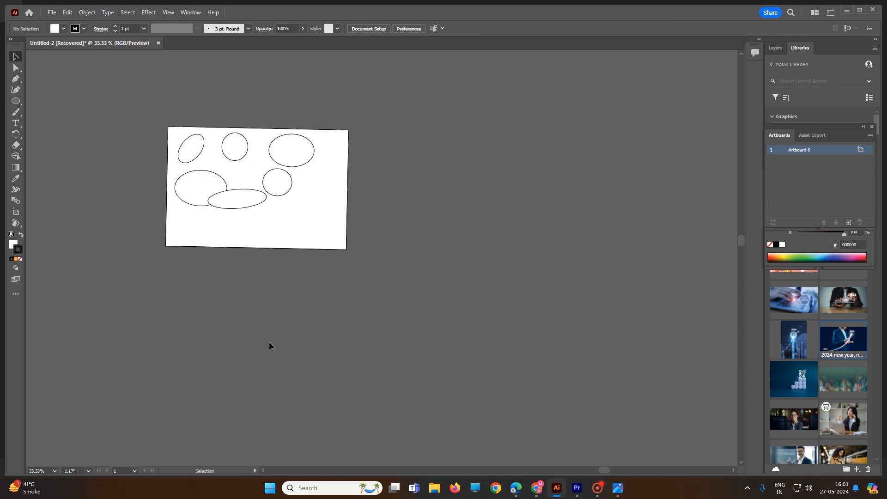
left_click(283, 196)
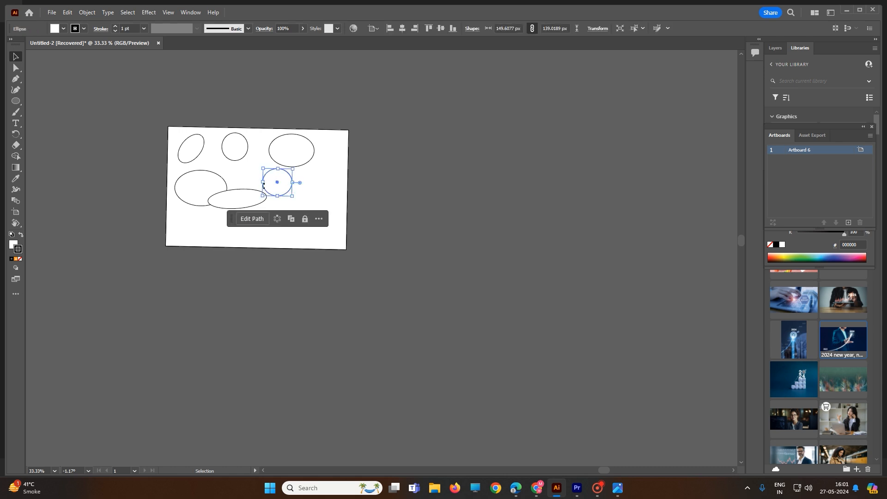
left_click_drag(281, 184, 317, 210)
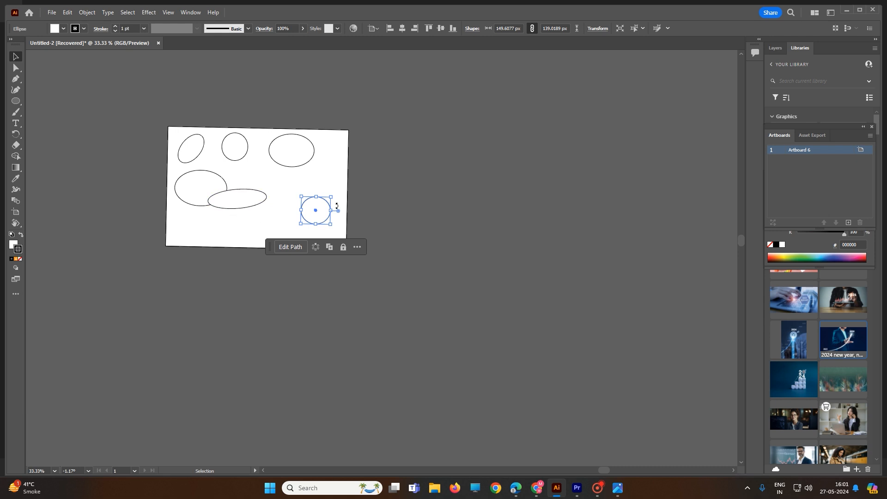
Set the selected round ellipse's stroke colour to red EA1313 and deselect it at 200% zoom.
scroll(333, 205, "up", 1)
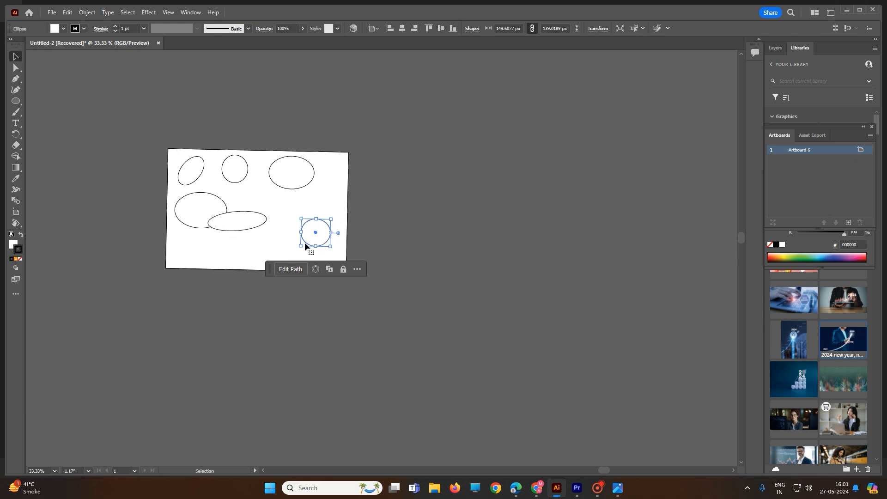
double_click(20, 251)
left_click(430, 192)
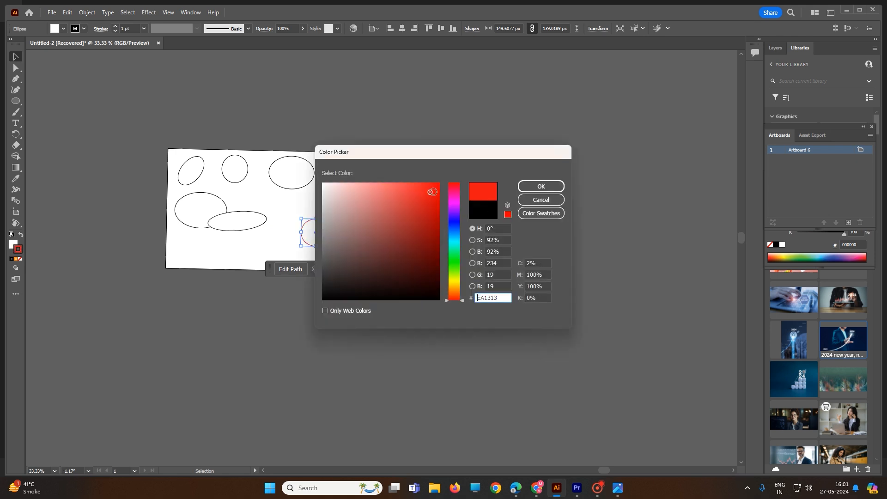
left_click(540, 186)
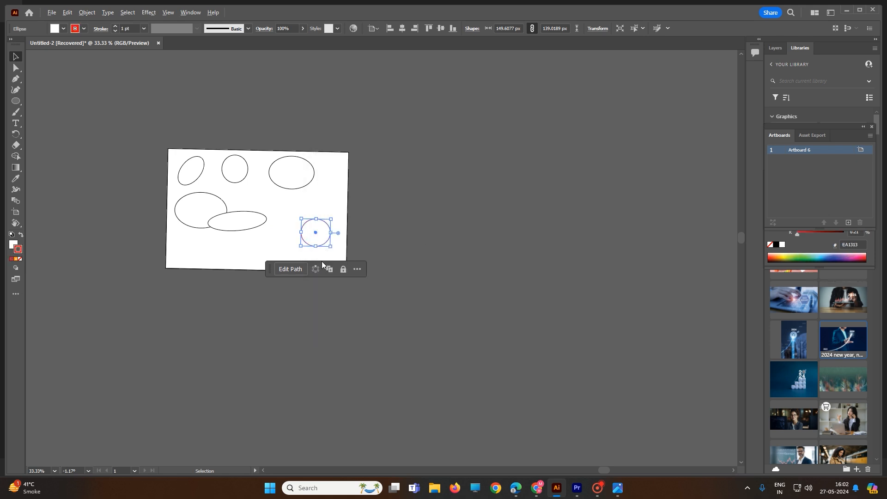
scroll(321, 261, "up", 5)
left_click(394, 215)
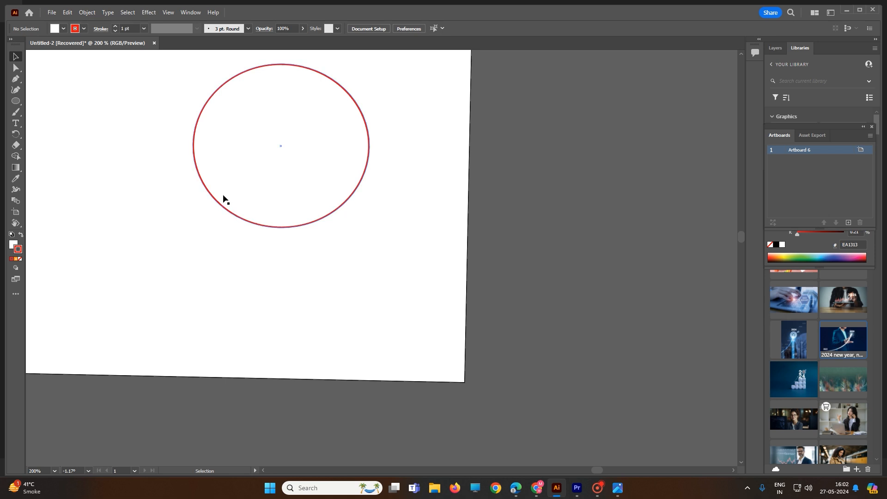
Try to fill the red-outlined ellipse with near-black 070101 while nothing is selected.
double_click(11, 247)
left_click(430, 297)
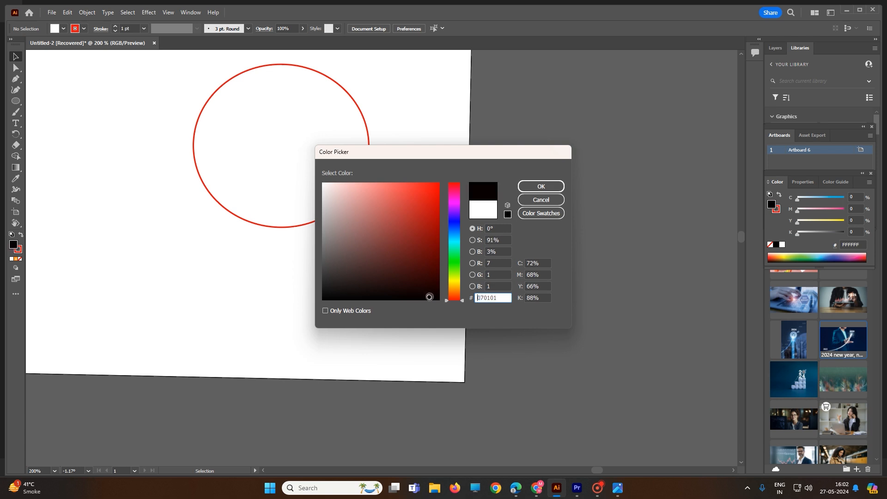
left_click(541, 187)
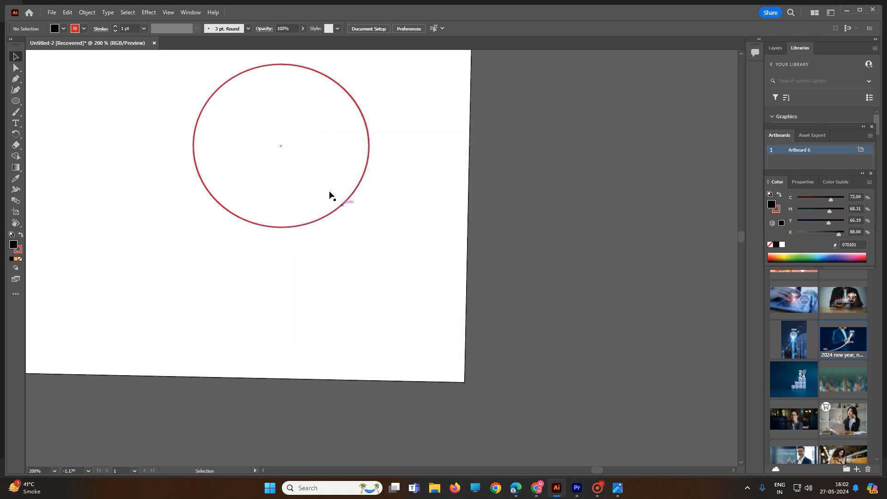
Select the red-outlined ellipse and set its fill colour to dark blue 003A7F.
left_click(313, 181)
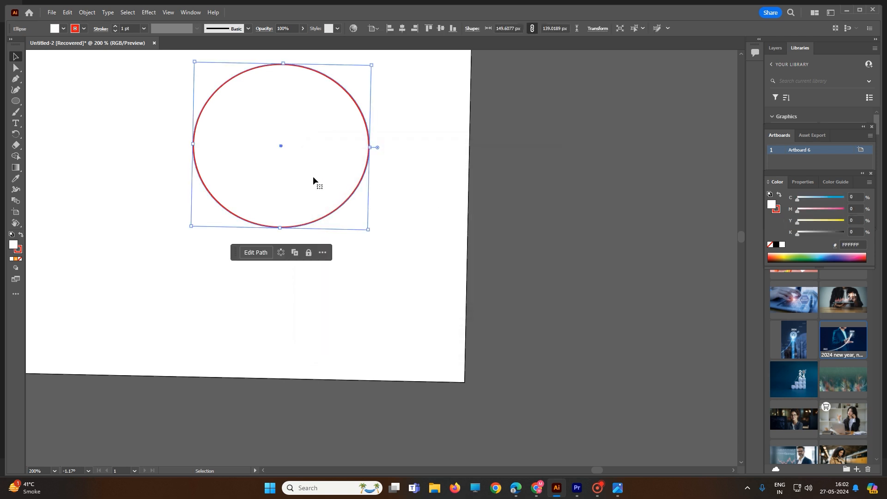
double_click(15, 244)
left_click(434, 297)
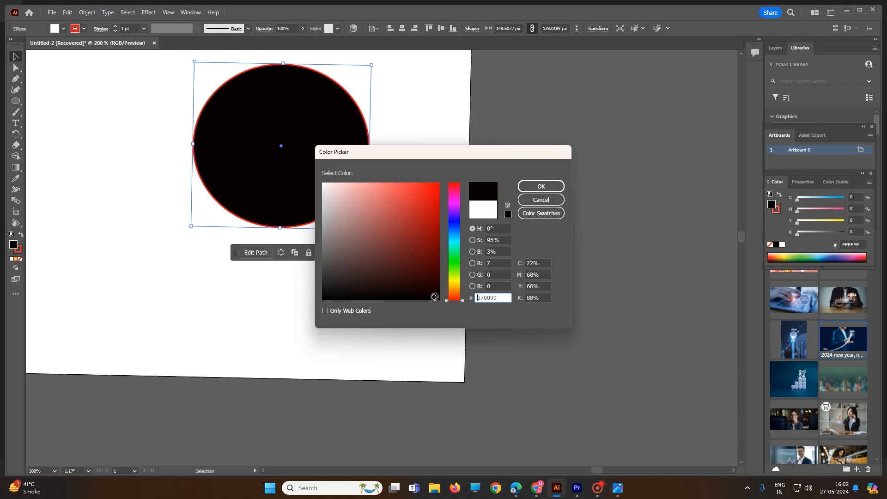
left_click_drag(435, 296, 439, 242)
left_click(453, 231)
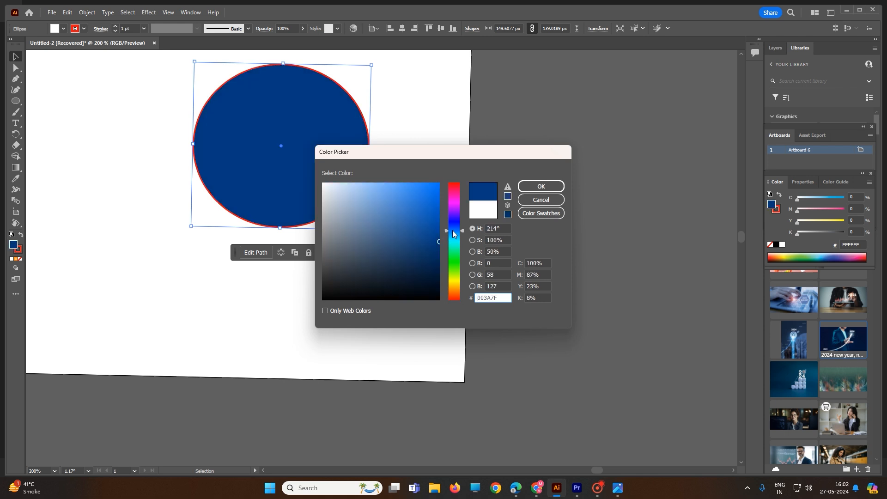
left_click(541, 187)
left_click(412, 198)
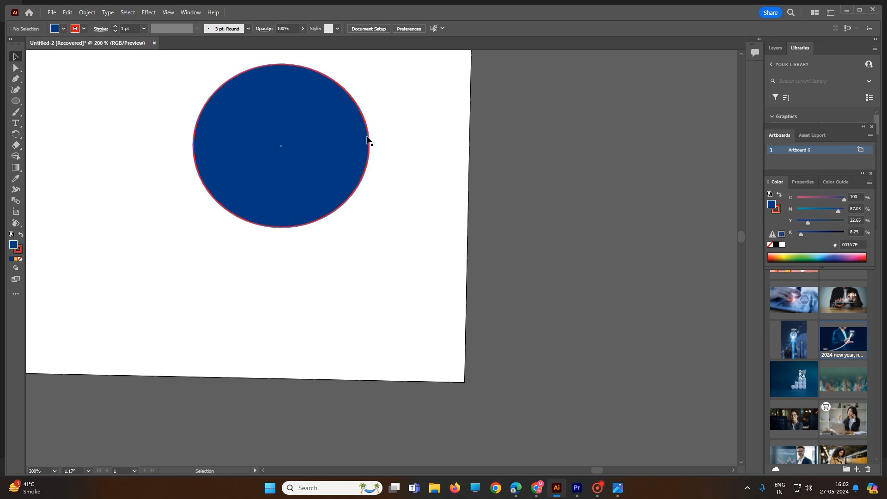
Reset the blue ellipse to the default white fill and black stroke, and move it slightly up and to the right.
left_click_drag(418, 245, 126, 32)
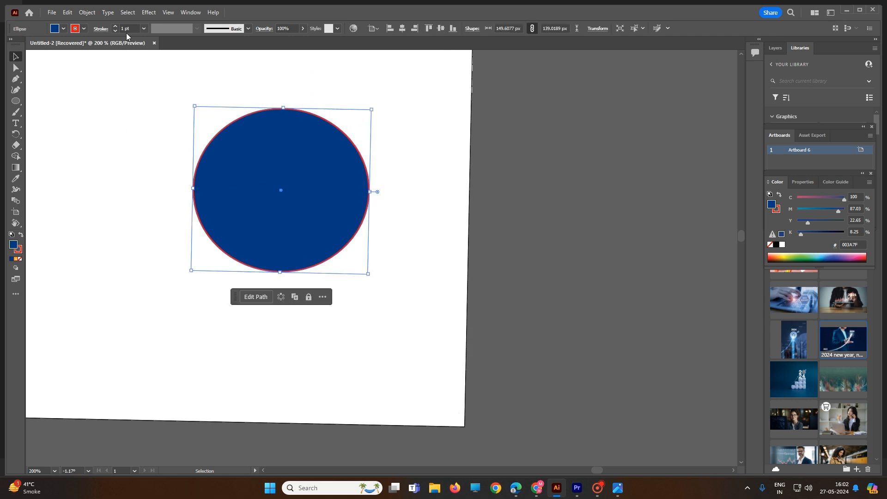
left_click(12, 236)
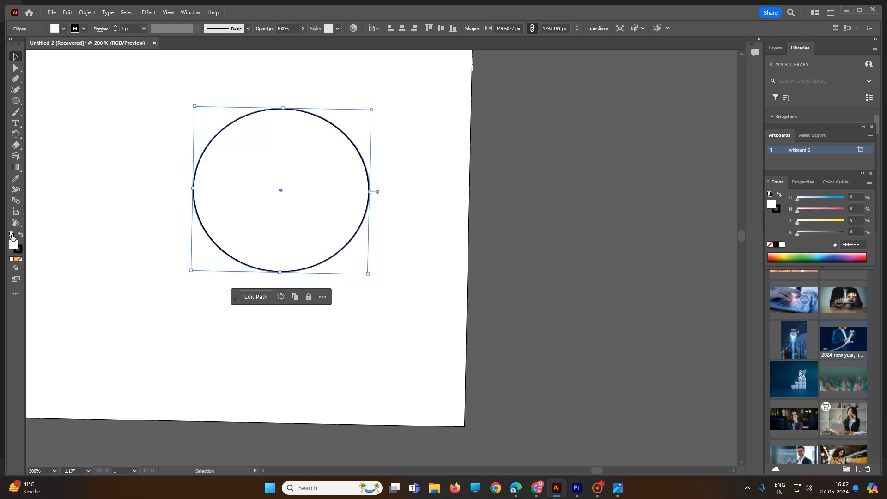
left_click(402, 233)
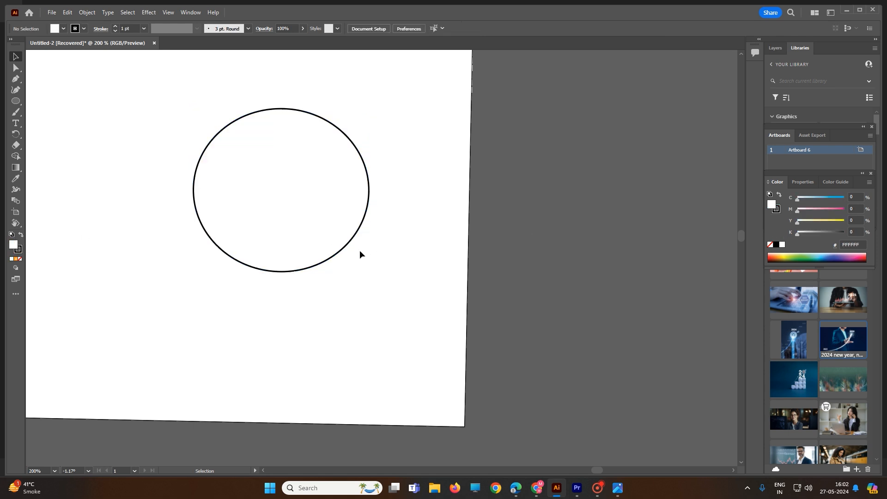
left_click_drag(356, 236, 372, 222)
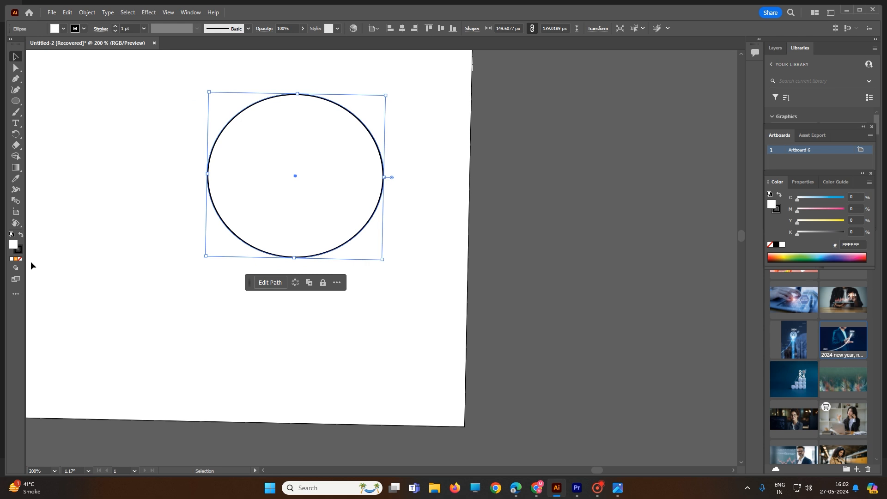
Apply the white-to-orange radial gradient fill to the ellipse and draw a tall ellipse about 53 × 94 px at its lower left.
left_click(17, 261)
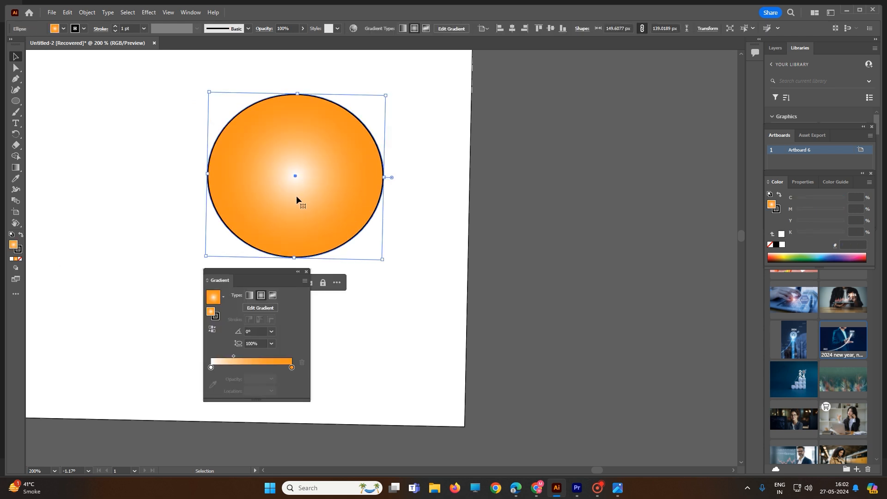
left_click(16, 100)
left_click_drag(116, 211, 178, 323)
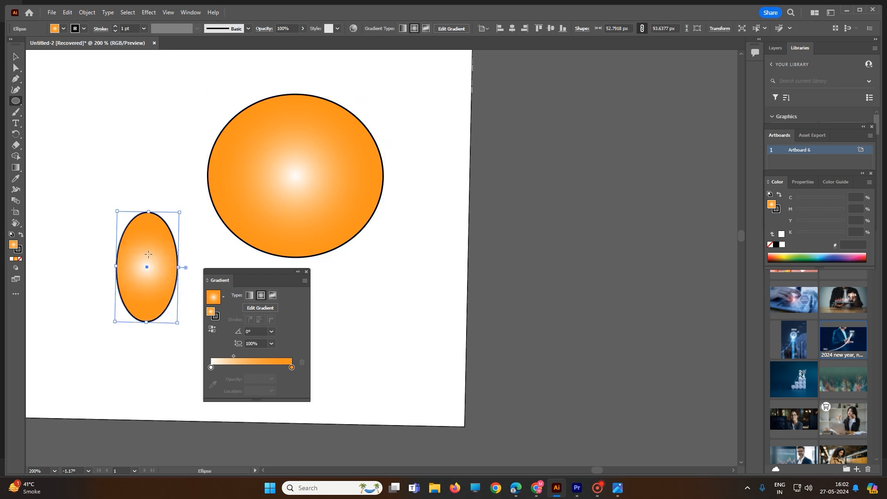
Draw a hexagon with the Polygon tool, above and to the left of the small gradient ellipse.
right_click(16, 102)
left_click(51, 122)
left_click_drag(78, 89, 140, 146)
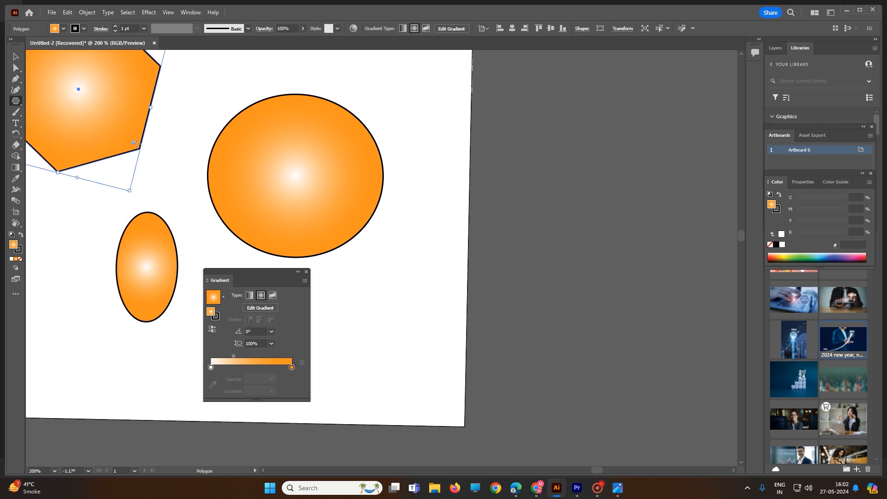
Reset the hexagon to the default white fill and black stroke, without creating another polygon.
left_click(11, 235)
left_click(139, 267)
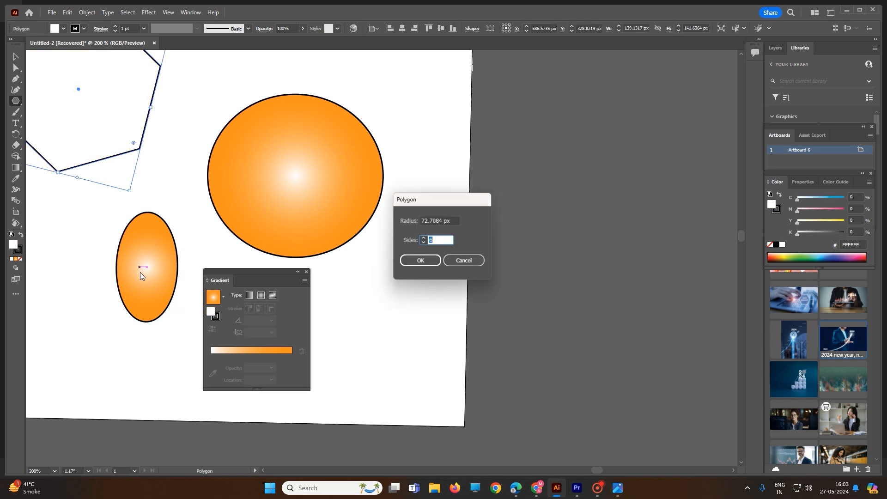
left_click(466, 261)
Select all shapes on the artboard, reset them to the default white fill and black stroke, deselect them and close the gradient settings.
key("v")
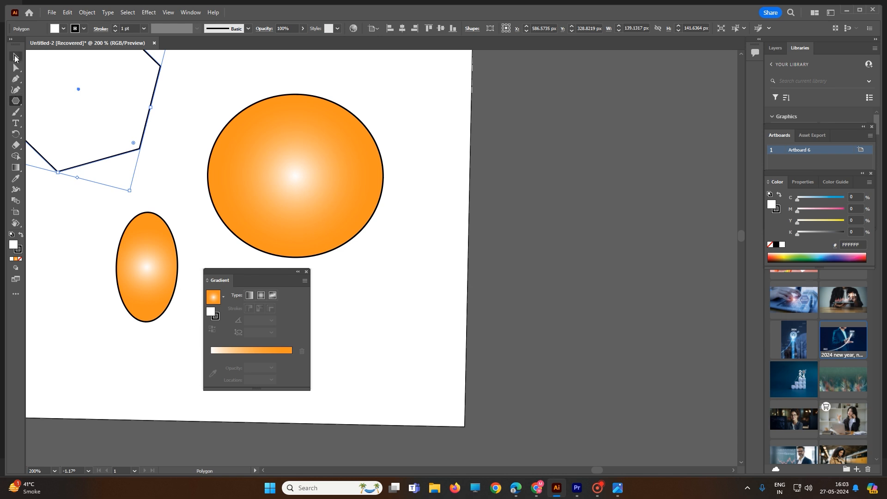
scroll(370, 259, "down", 3)
scroll(398, 276, "down", 4)
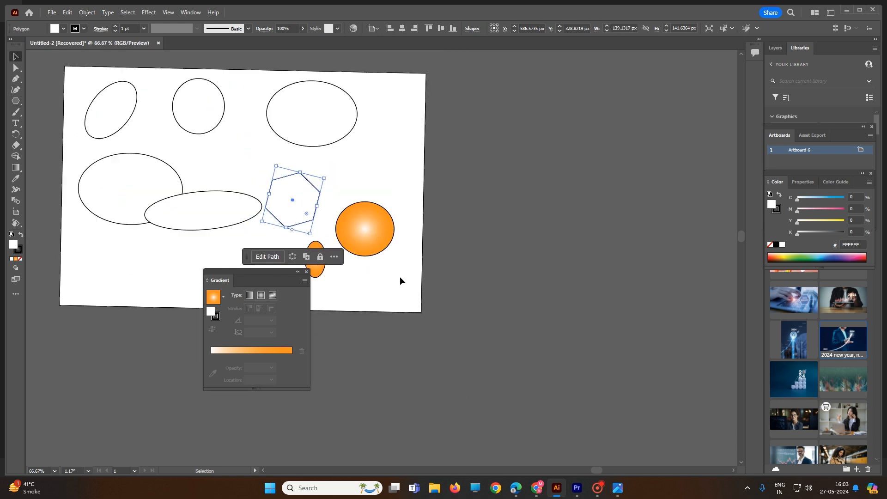
key("ctrl+a")
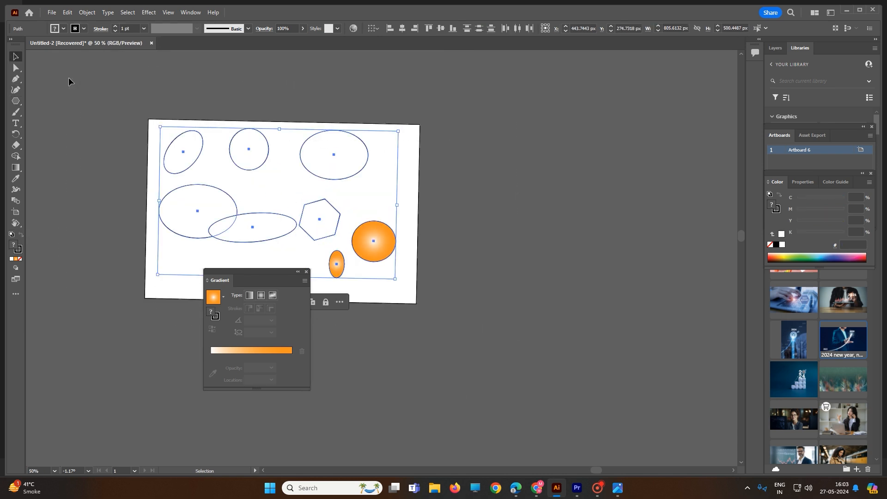
left_click(12, 234)
left_click(471, 198)
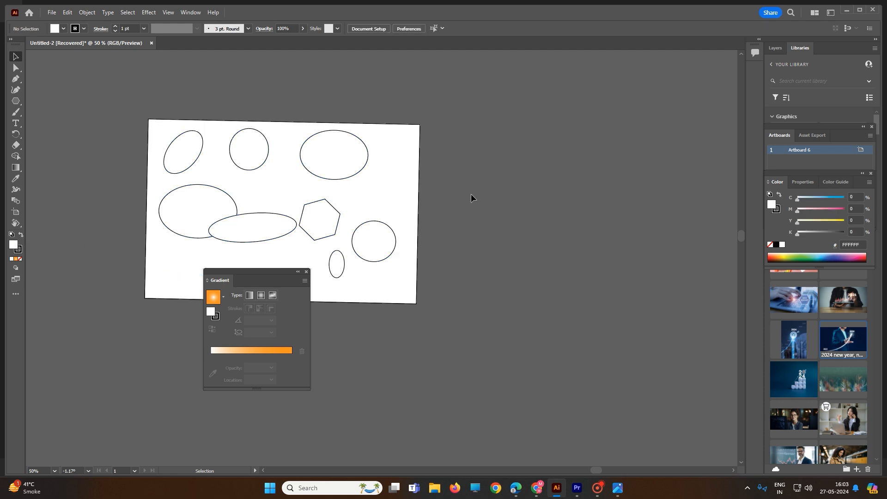
left_click(306, 271)
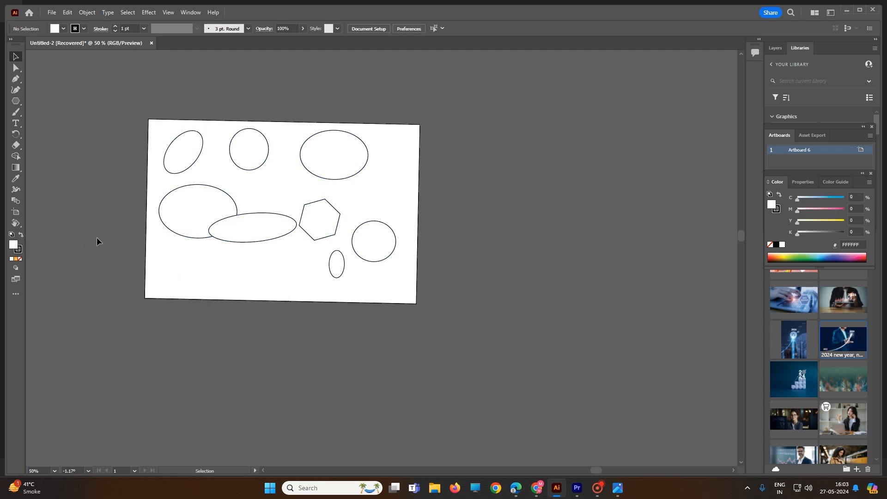
left_click(16, 223)
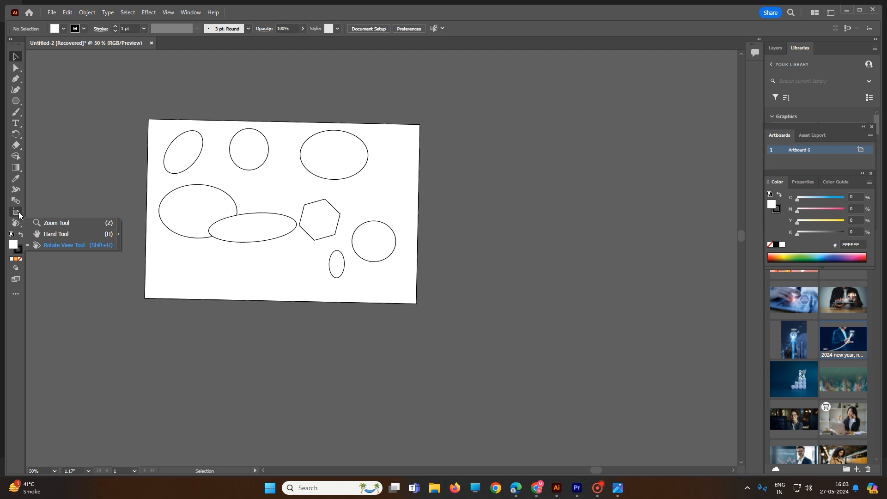
left_click(55, 206)
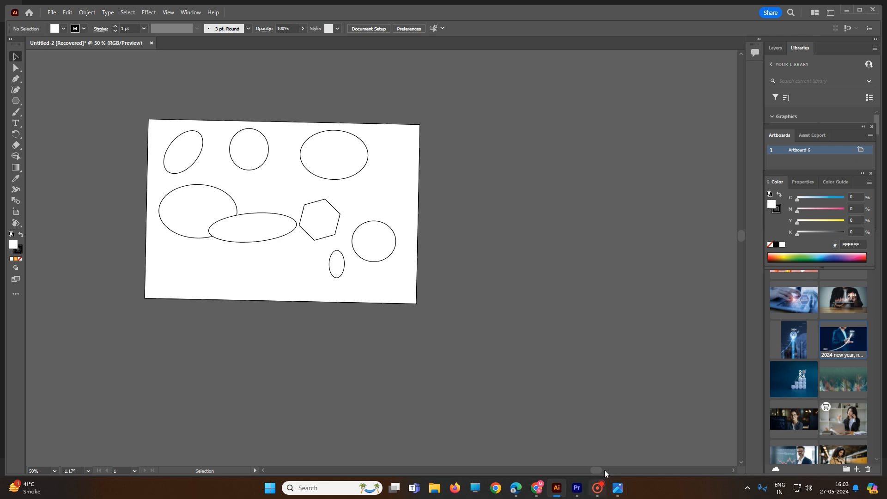
left_click(597, 488)
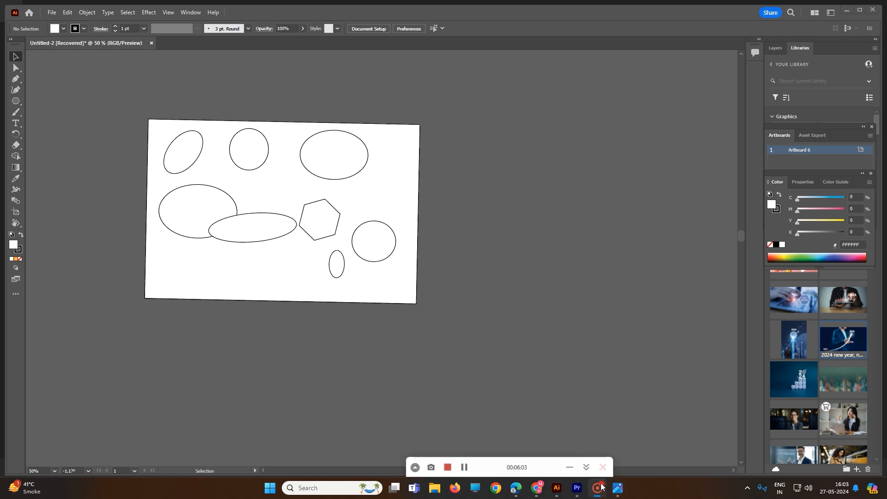